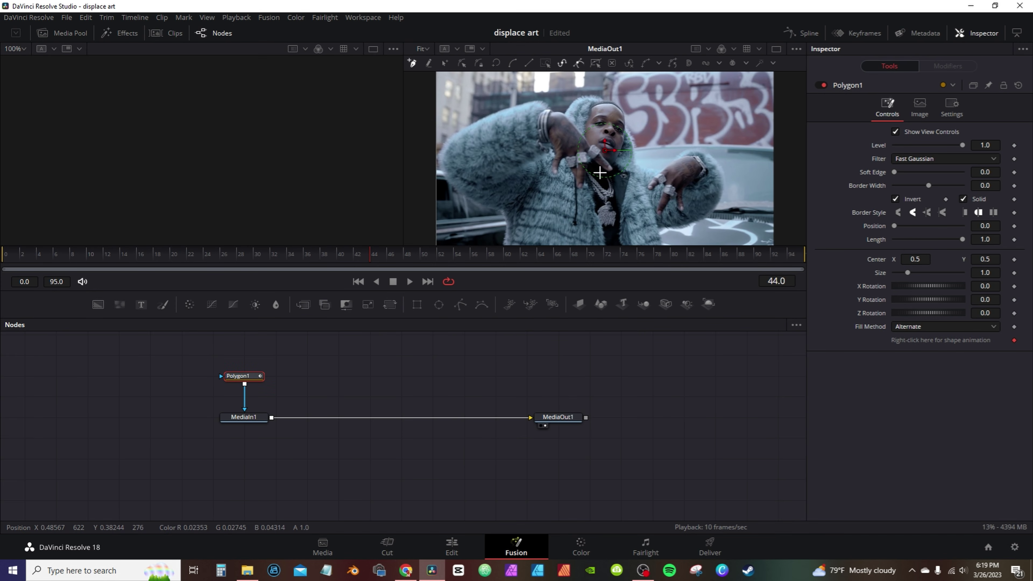
Step: Enlarge the viewer on the ringed hand and trace the Polygon1 mask around the hand, starting at the wrist
scroll(598, 173, up, 3)
drag(563, 264, 563, 382)
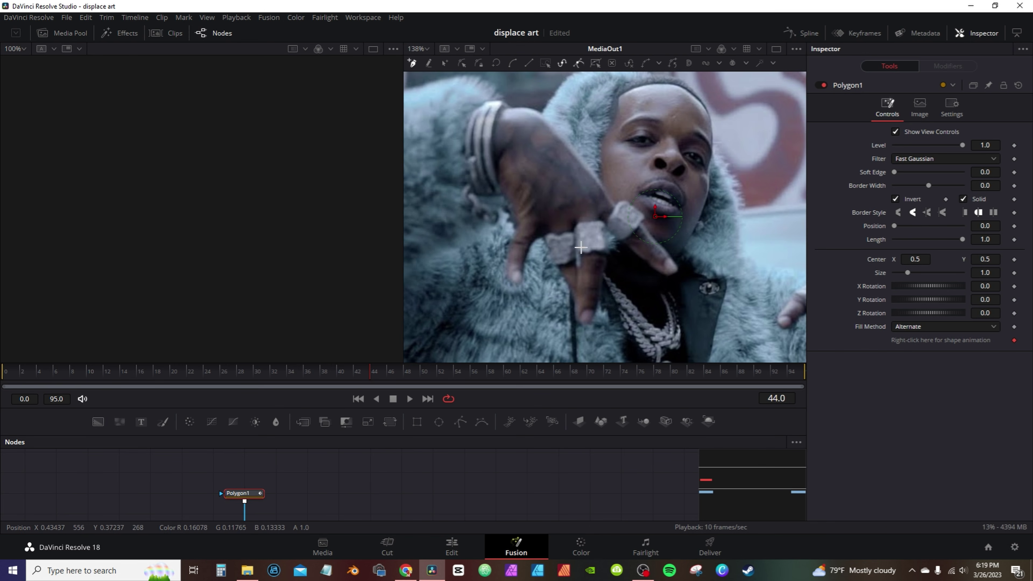
mouse_move(504, 108)
mouse_down()
mouse_move(566, 139)
mouse_move(671, 255)
mouse_move(686, 290)
mouse_move(678, 275)
mouse_move(606, 236)
mouse_move(603, 290)
mouse_move(582, 324)
mouse_move(543, 240)
mouse_move(508, 274)
mouse_move(518, 224)
mouse_move(496, 175)
mouse_up()
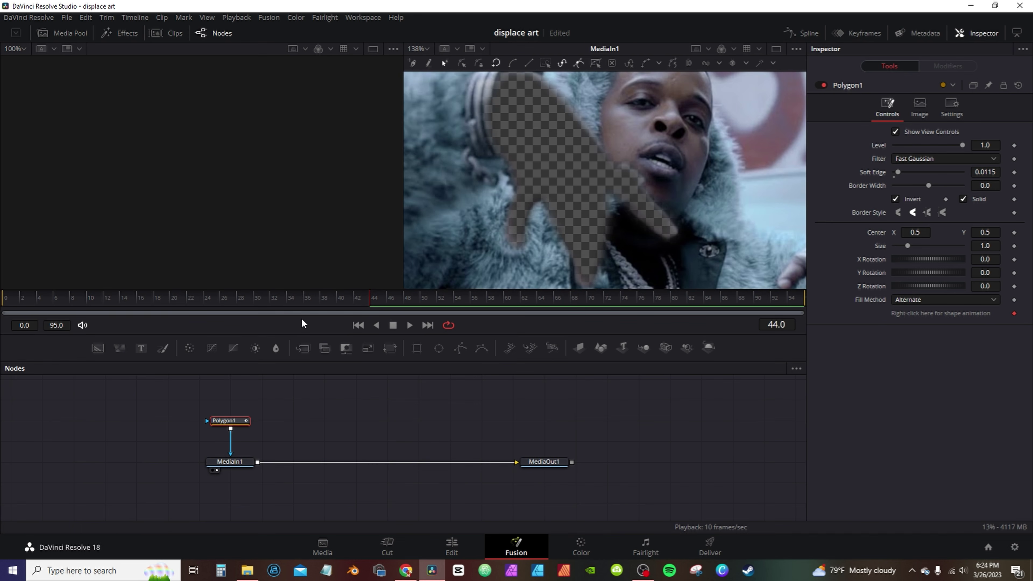
Step: Insert a Matte Control node after MediaIn1 and connect Polygon1 to it as its Garbage Matte
drag(345, 349, 297, 464)
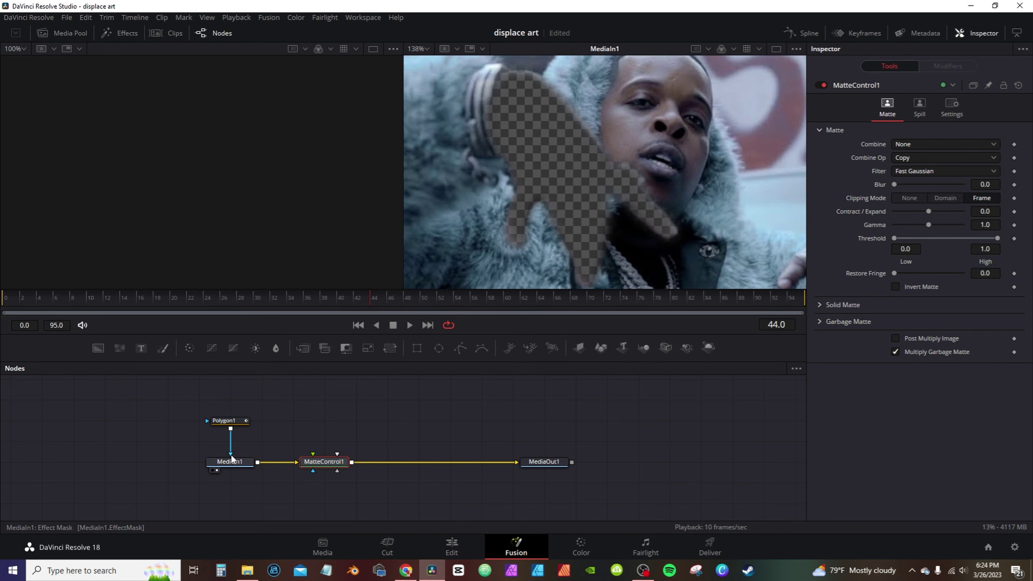
drag(243, 422, 331, 461)
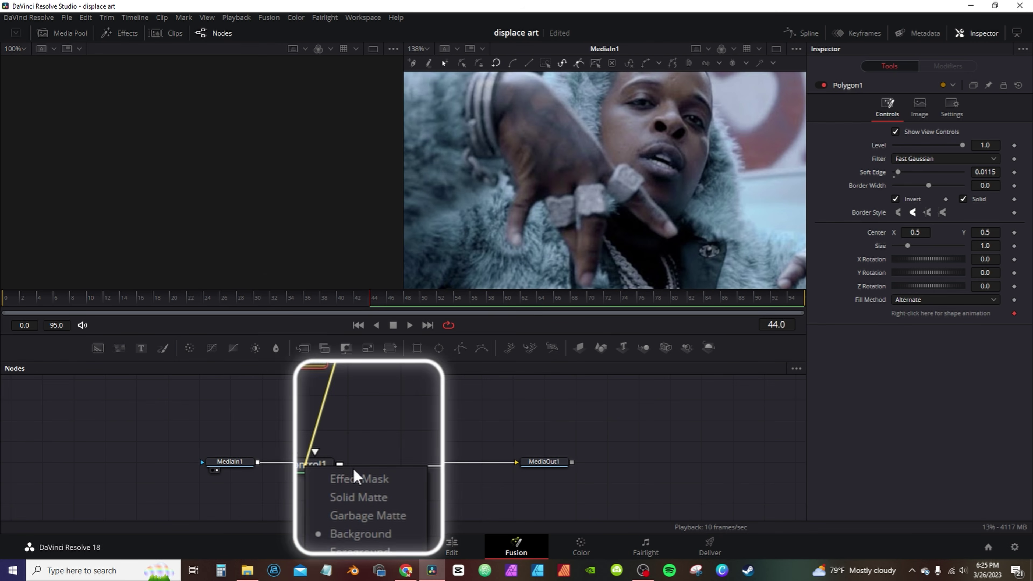
click(373, 522)
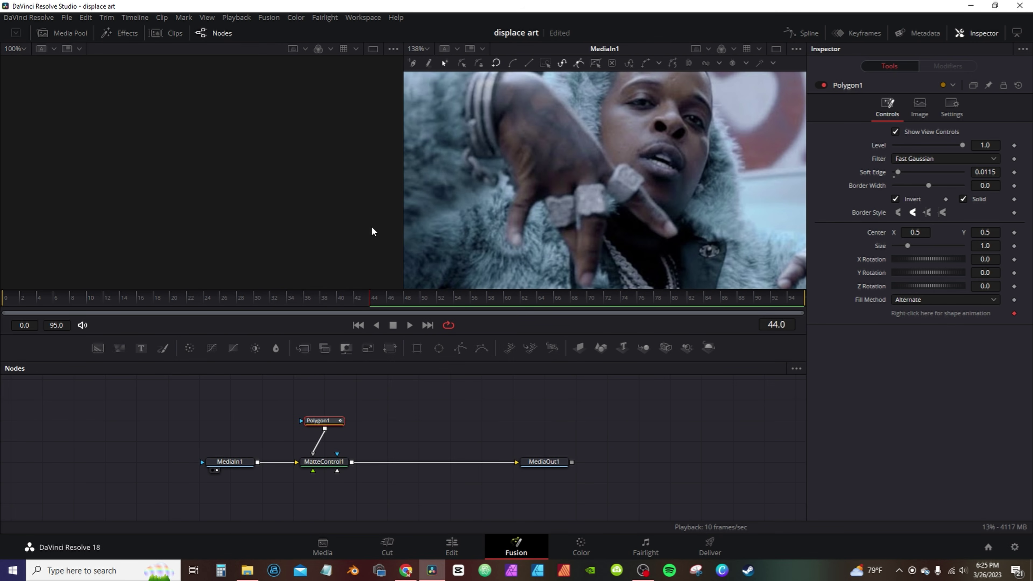
Step: Move MatteControl1 above the MediaIn1 line and add a Transform node after it
drag(288, 410, 340, 415)
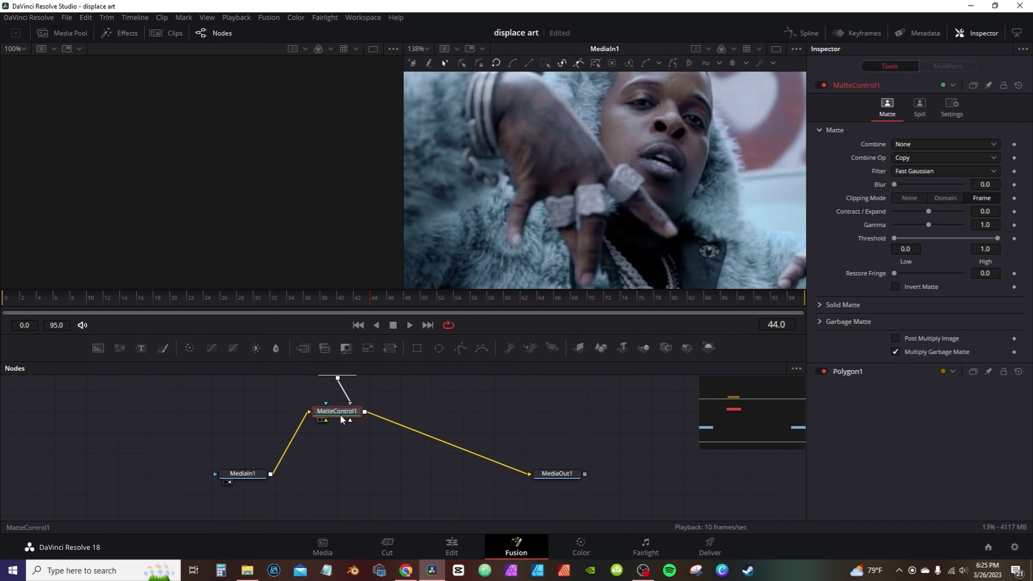
click(389, 348)
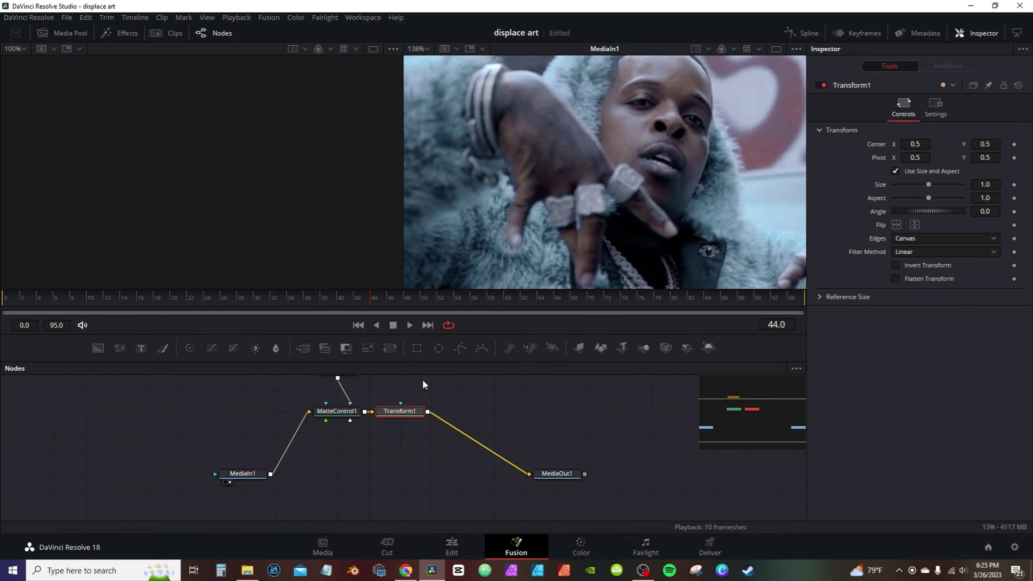
Step: Merge the Transform1 output over MediaIn1 and connect the merge to MediaOut1
drag(428, 412, 269, 459)
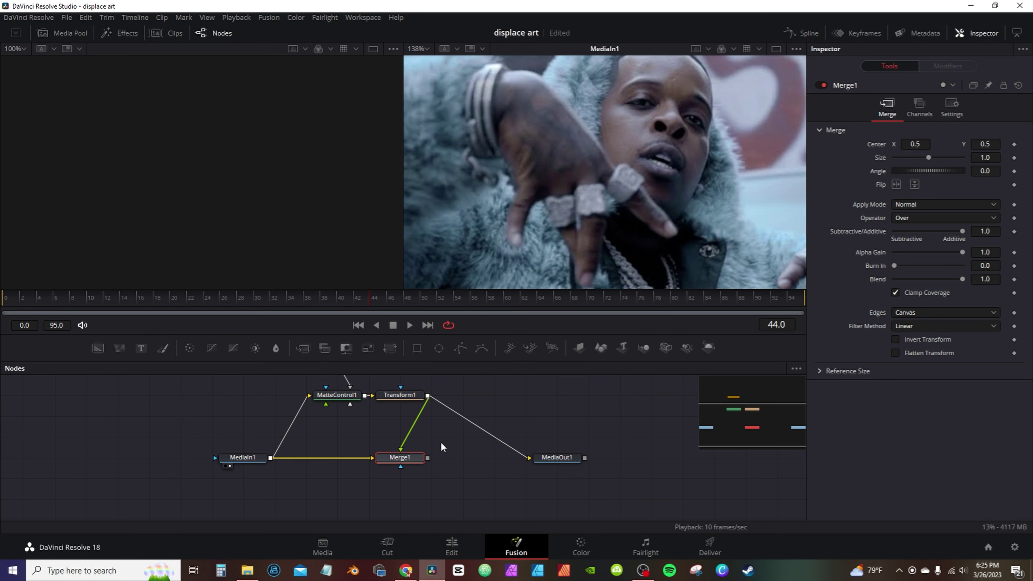
scroll(400, 458, down, 1)
drag(427, 447, 553, 447)
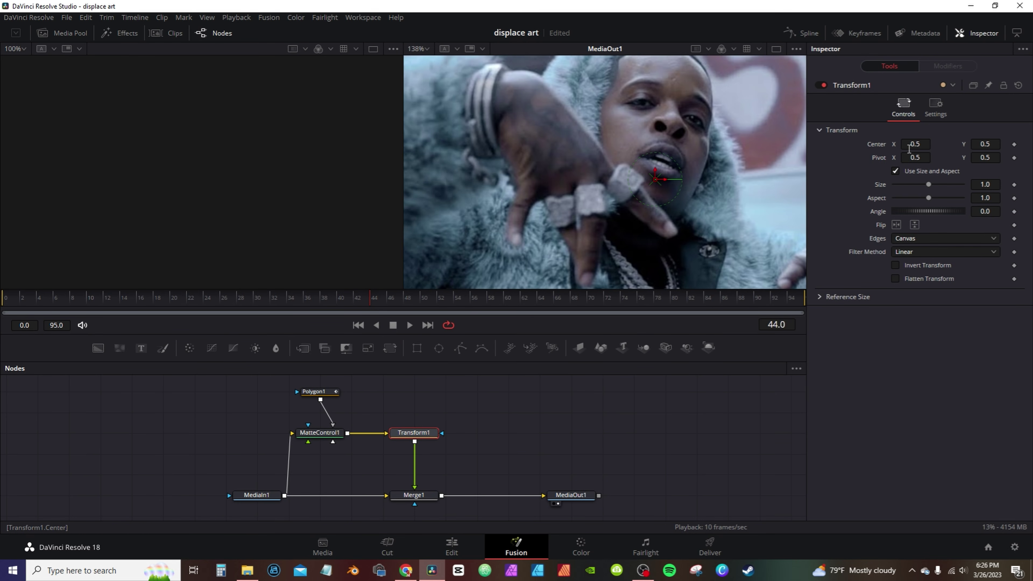
Step: Try shifting the cut-out hand by setting Transform1's center X to about 0.571, and reset the center
drag(910, 146, 938, 145)
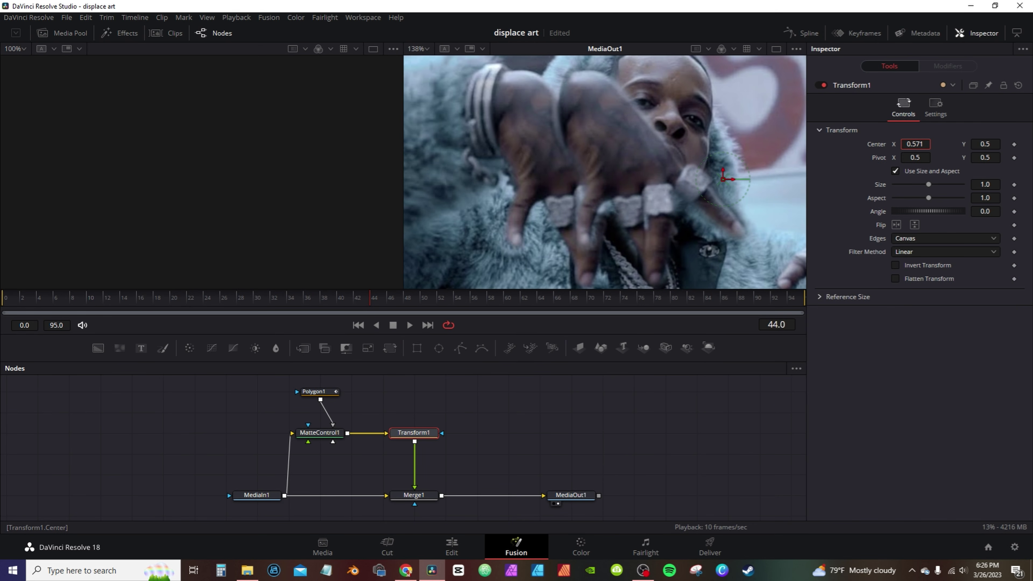
double_click(876, 145)
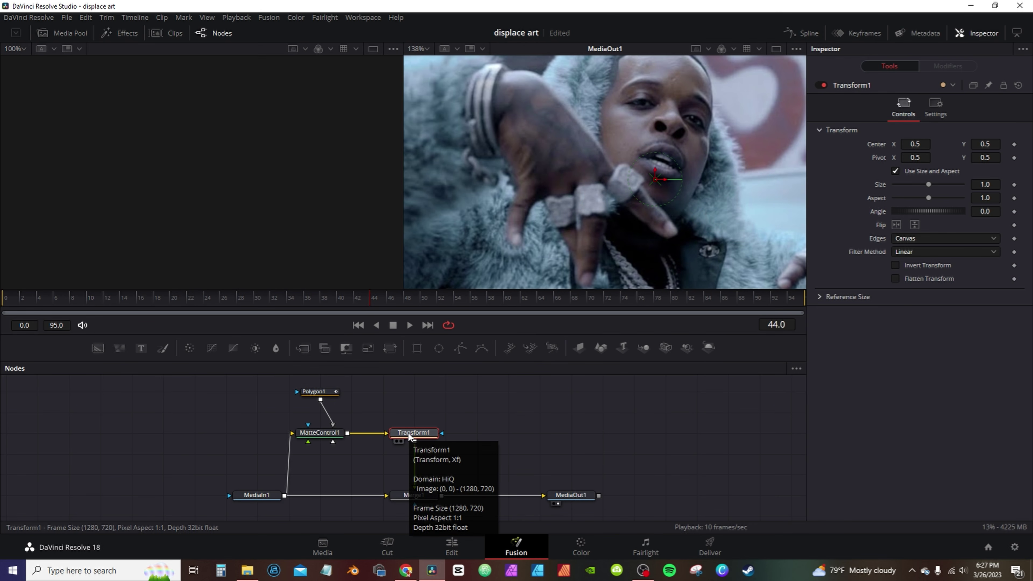
Step: Keyframe Transform1's angle at frame 0 and move its pivot onto the wrist at X 0.348, Y 0.678
click(8, 307)
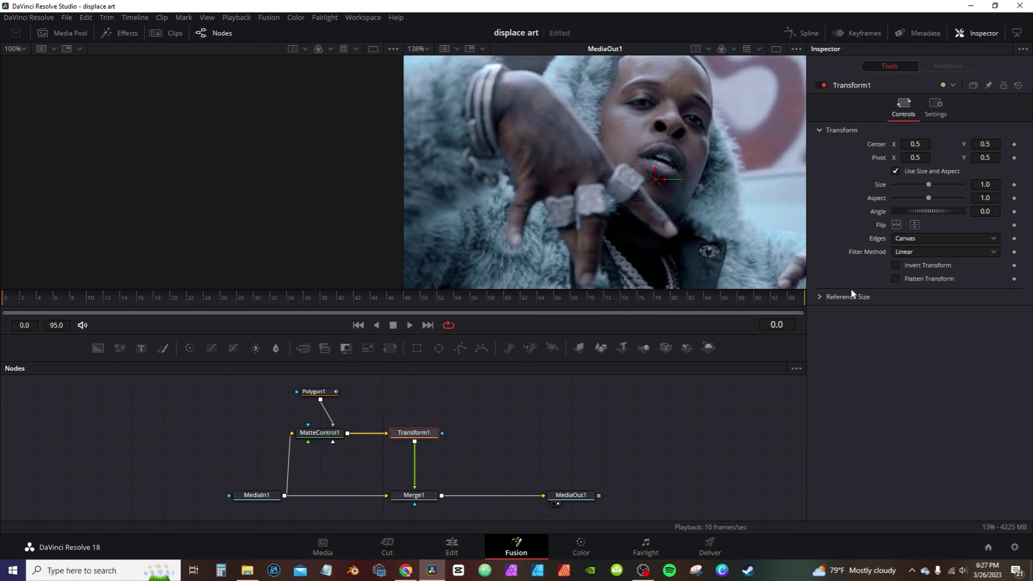
click(1014, 211)
drag(921, 159, 850, 159)
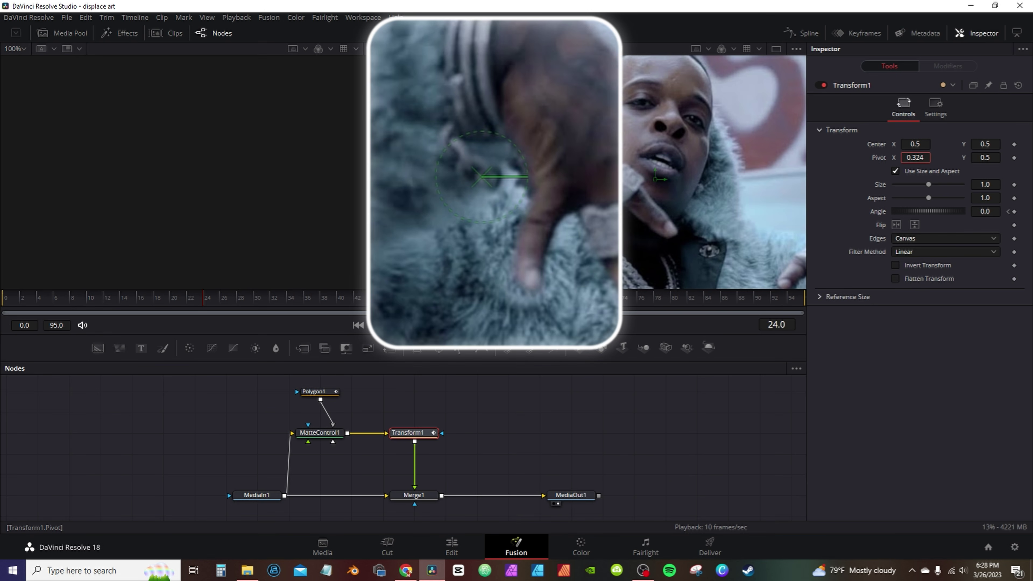
drag(977, 160, 1032, 160)
drag(915, 157, 924, 157)
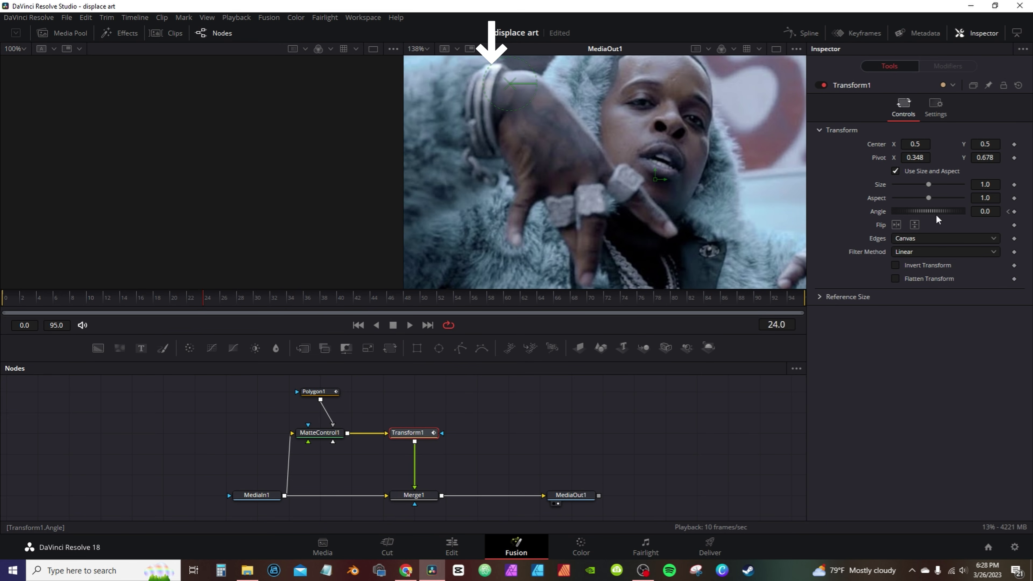
Step: Set Transform1's angle to 6.0 at frame 24 and play back the hand rotation
drag(929, 216, 957, 218)
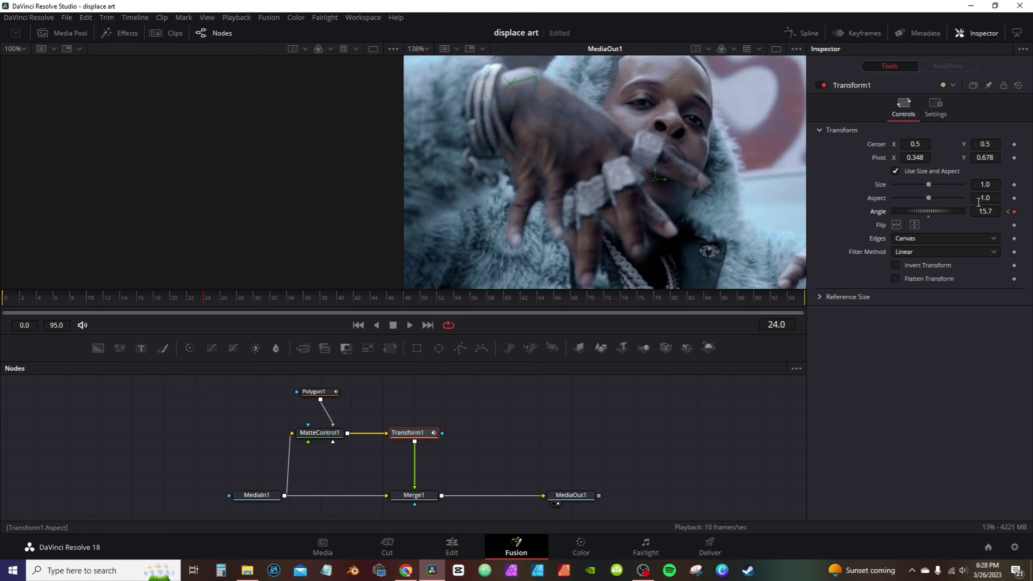
drag(985, 211, 947, 212)
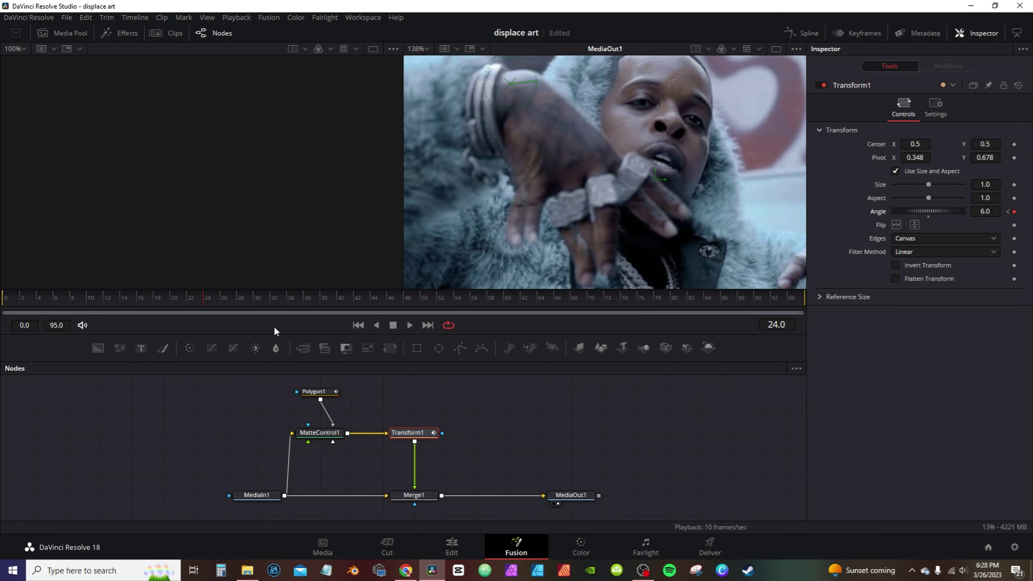
key(space)
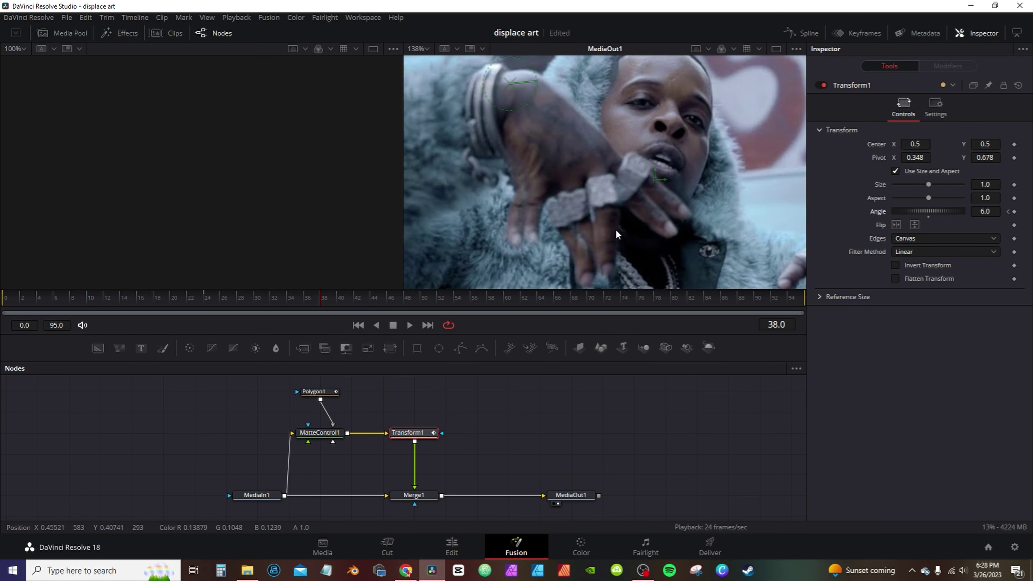
Step: Remove the Polygon1Polyline shape animation from Polygon1, adjust the mask points along the wrist, and preview from near the start
click(314, 391)
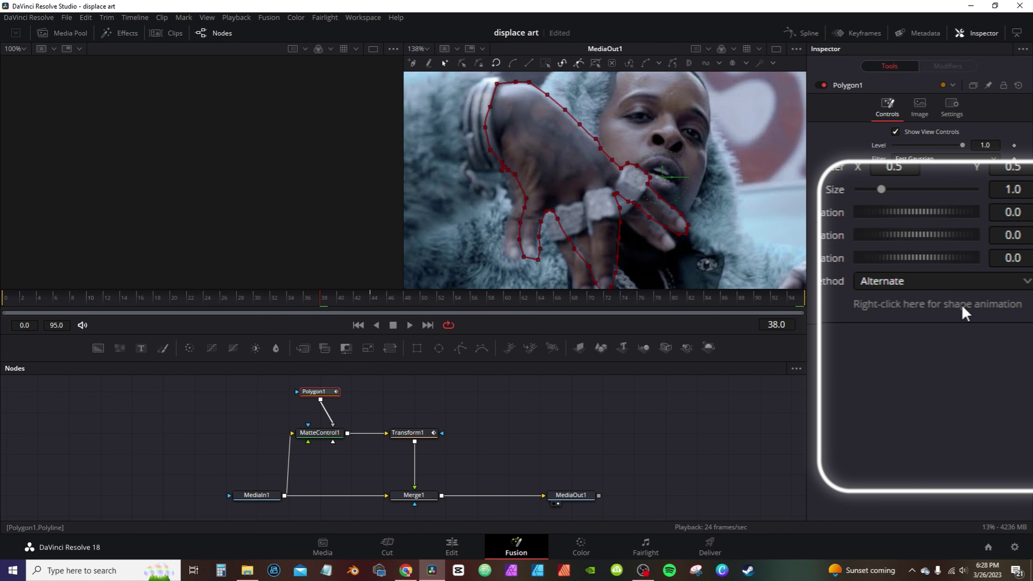
right_click(956, 312)
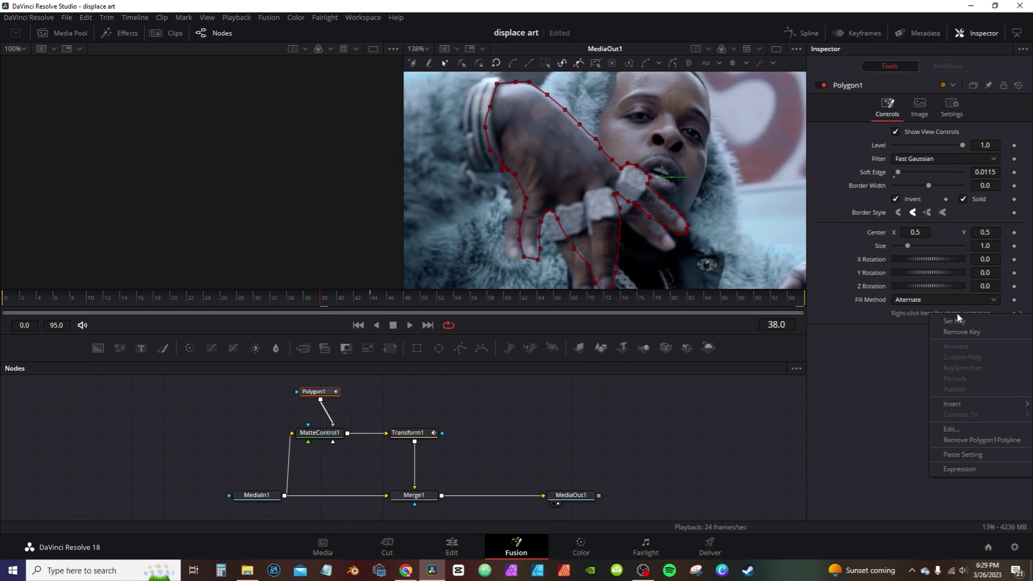
click(958, 441)
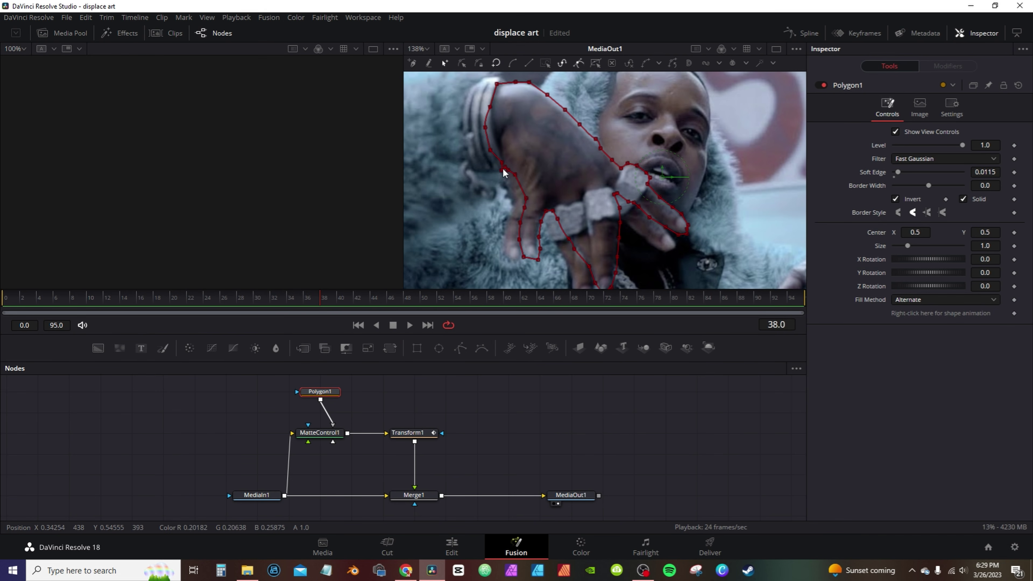
drag(502, 170, 504, 166)
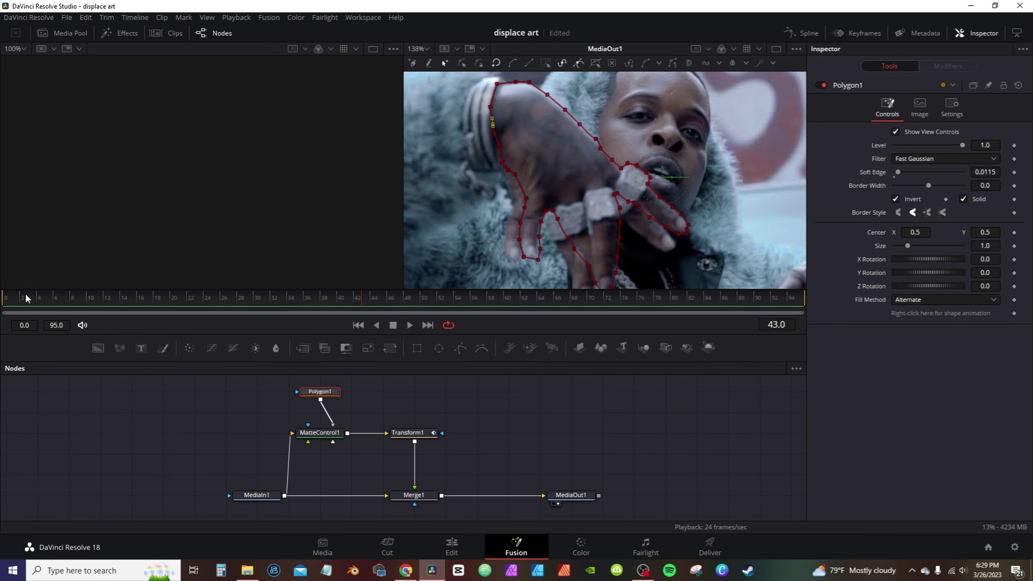
click(9, 298)
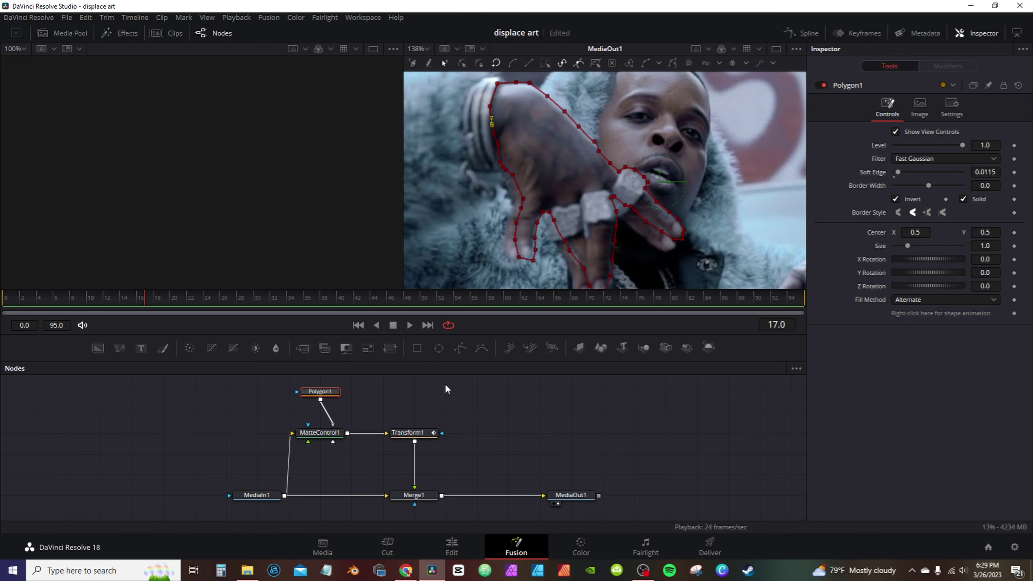
Step: Display Transform1's Angle curve in the spline editor with Show Only Selected Tool enabled, and fit the curve to the view
click(413, 432)
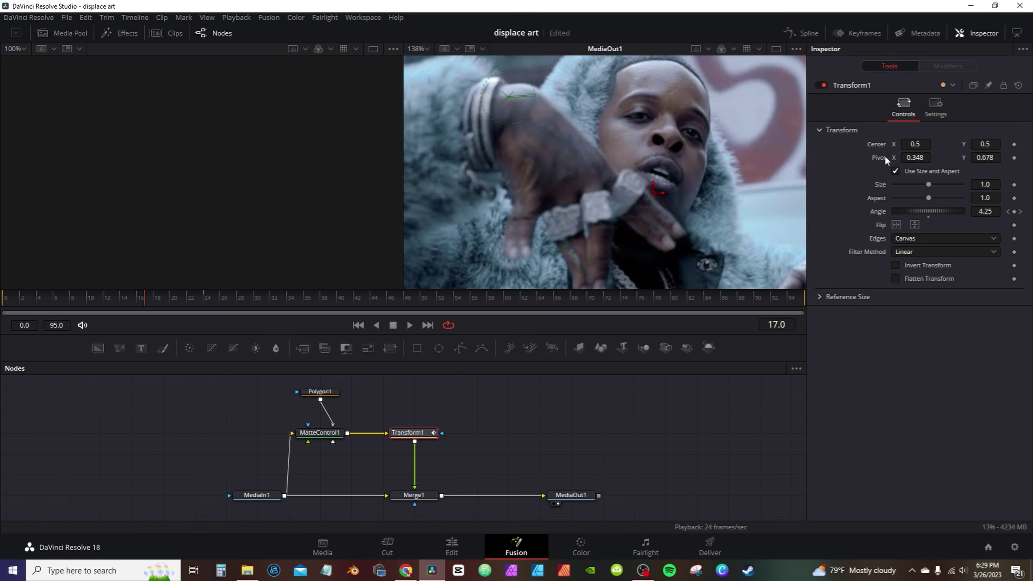
click(805, 33)
click(420, 396)
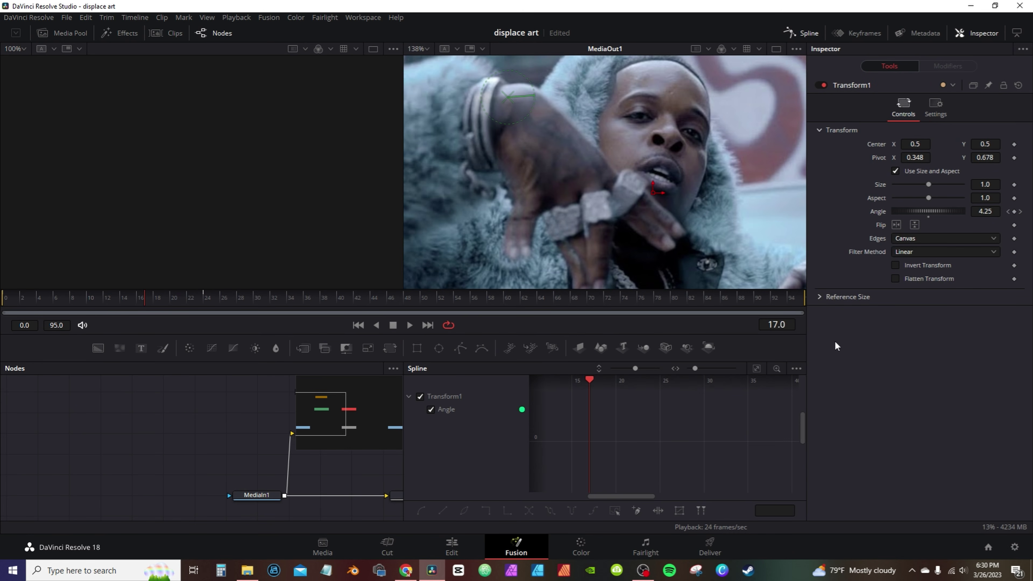
click(823, 330)
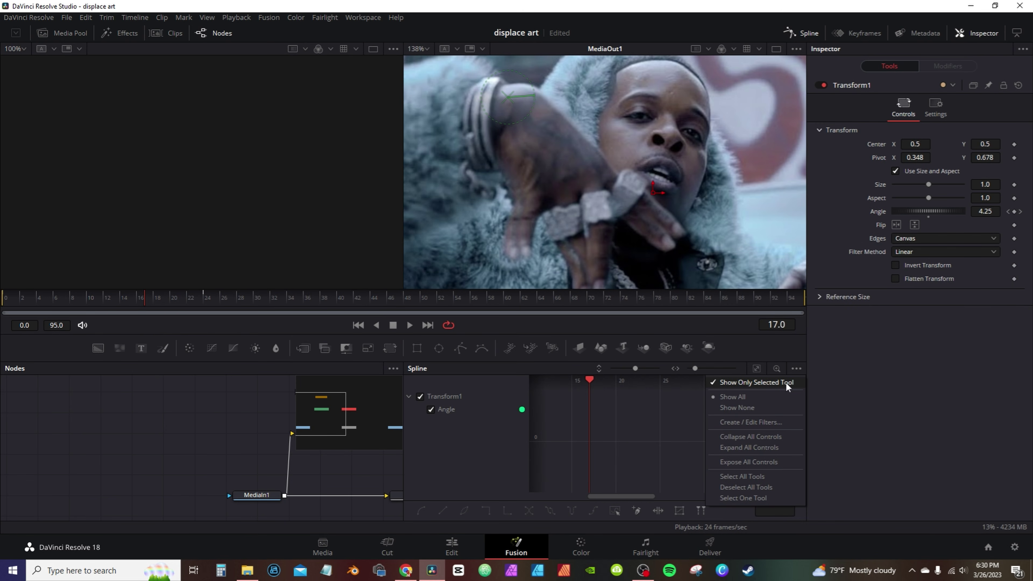
click(787, 385)
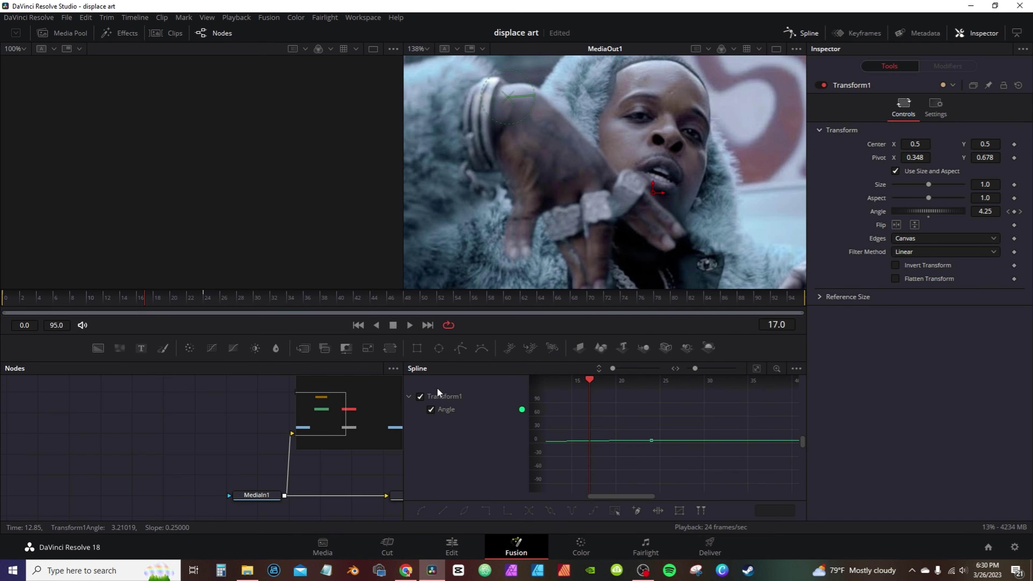
click(756, 369)
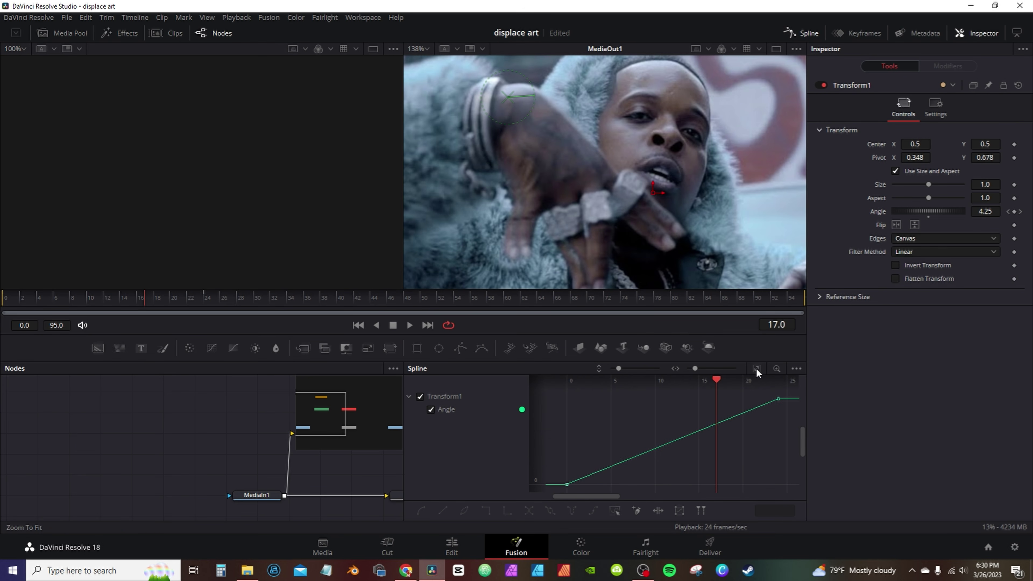
Step: Select both Angle keyframes, ease their curve with flat handles, and make the animation repeat in Ping Pong mode
click(615, 511)
key(f)
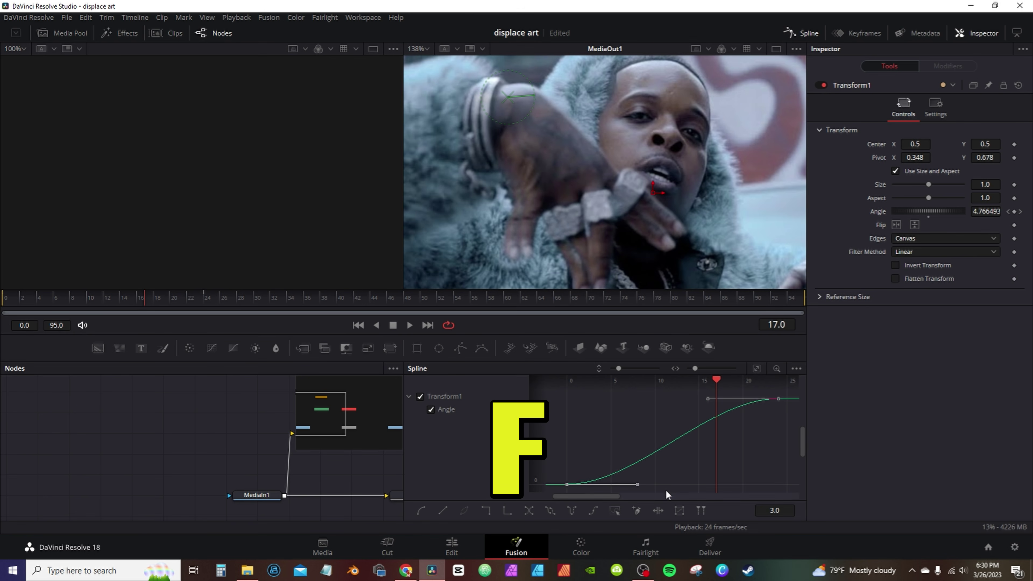
click(572, 511)
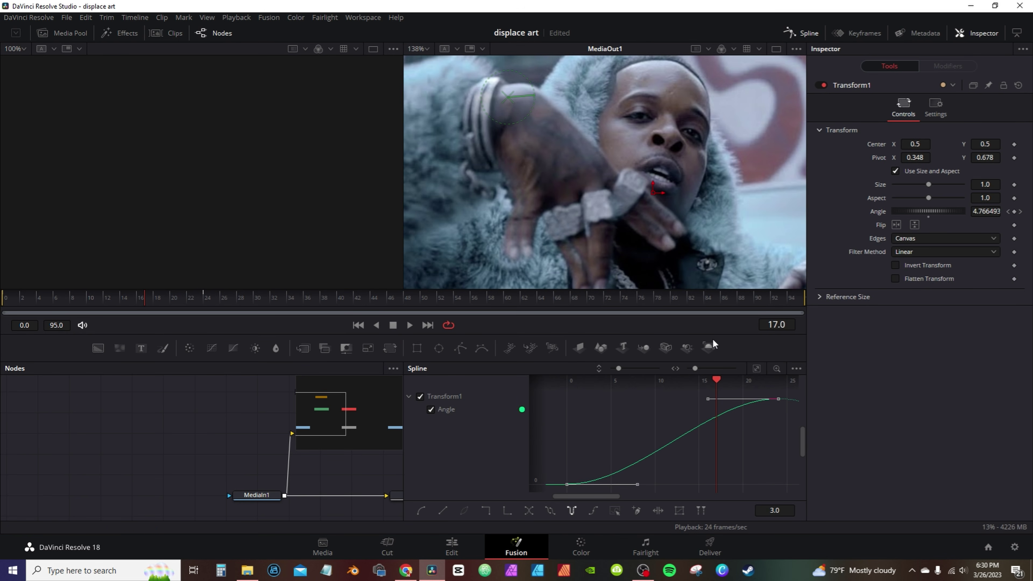
Step: Examine the repeating Angle curve far beyond the last keyframe in an enlarged spline editor, and close the editor
drag(712, 338, 713, 167)
drag(404, 329, 77, 328)
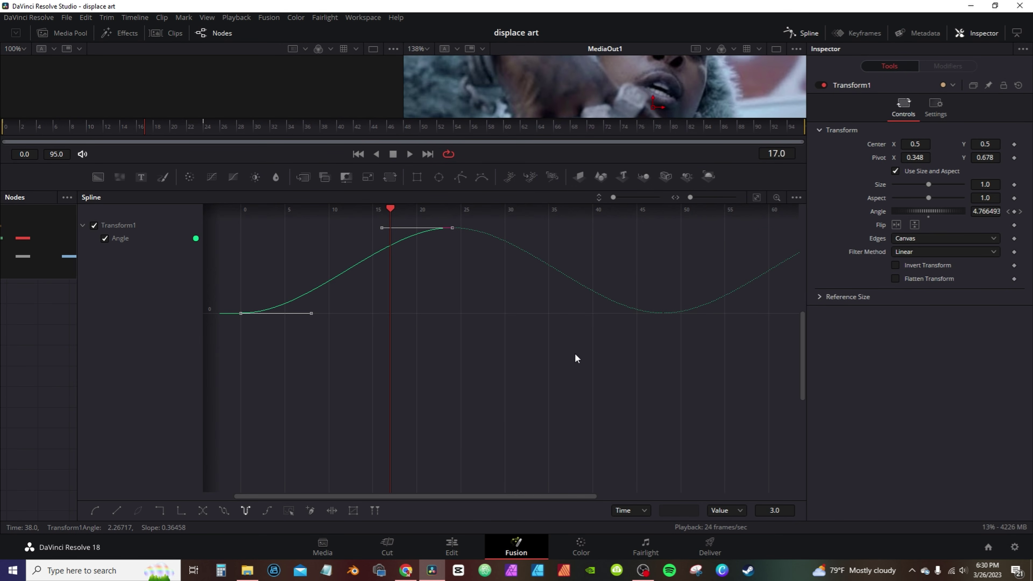
scroll(572, 343, down, 12)
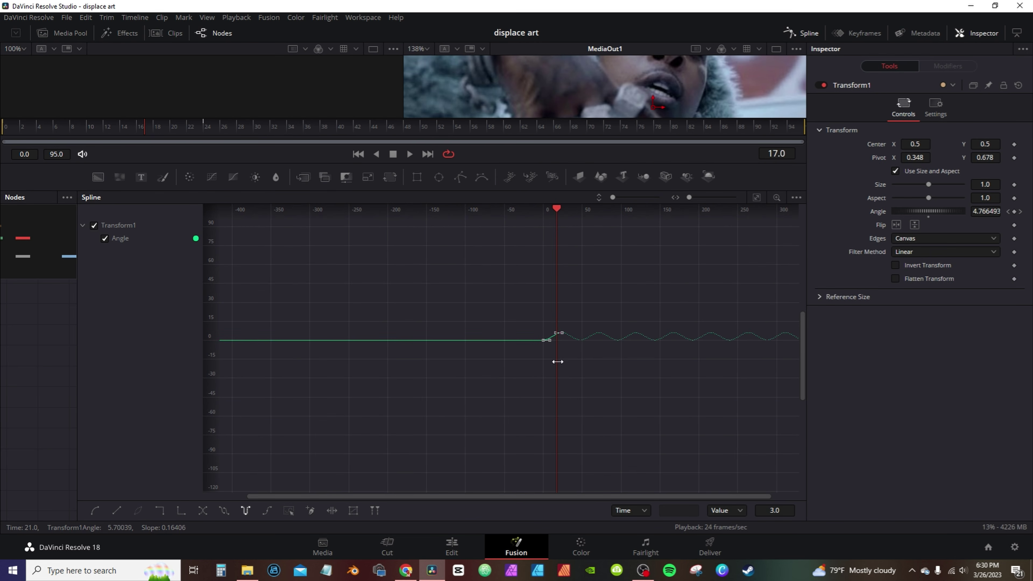
drag(536, 393, 325, 384)
drag(679, 392, 400, 370)
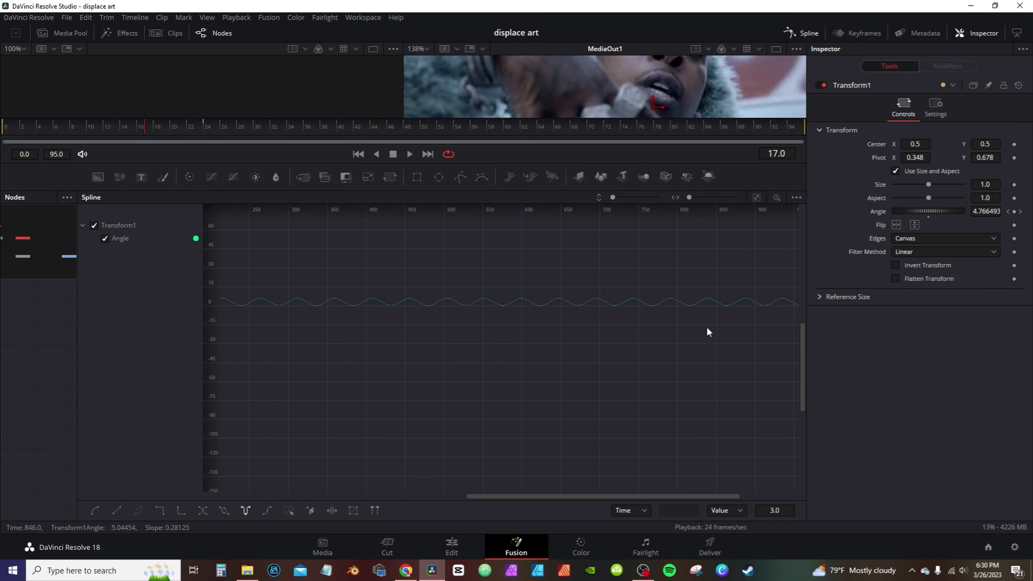
click(802, 33)
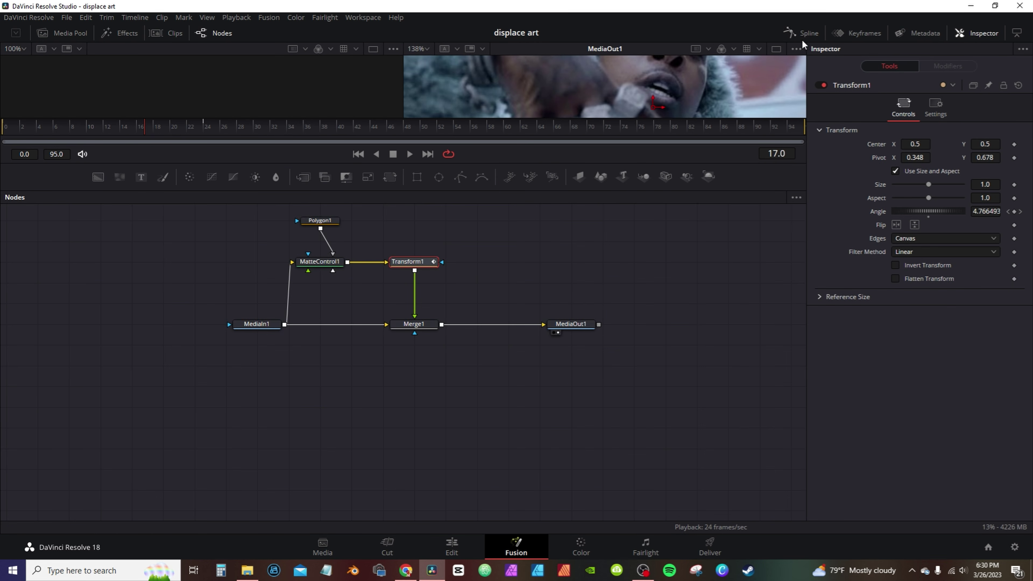
Step: Enlarge the viewer and play back the looping hand rotation
drag(549, 288, 554, 326)
drag(524, 164, 523, 346)
key(space)
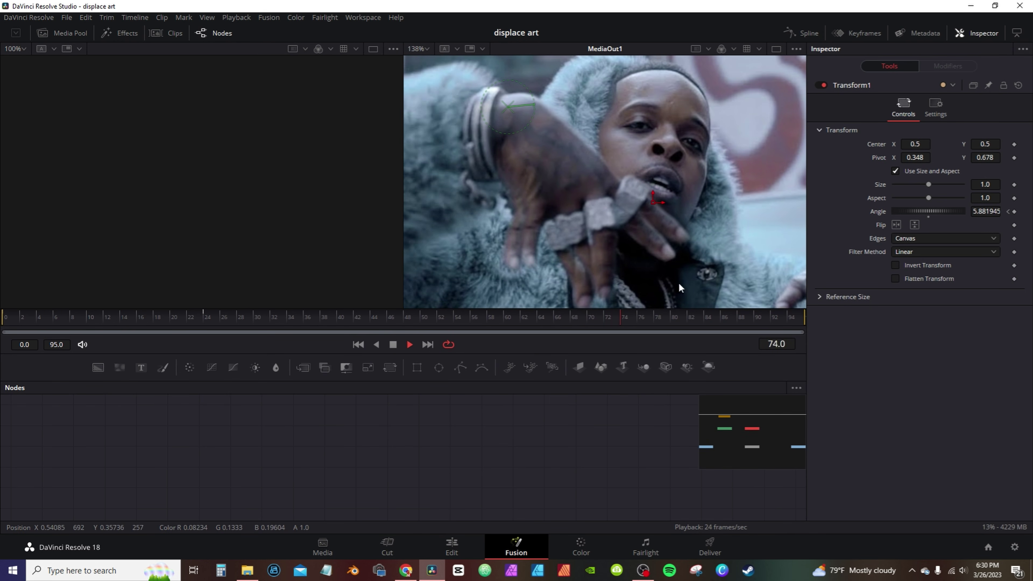
key(space)
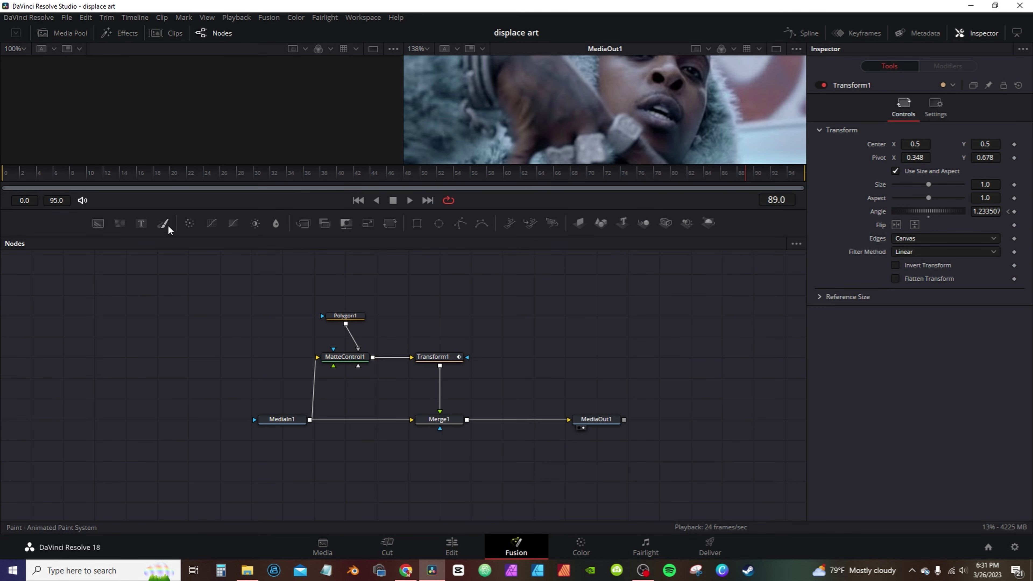
Step: Insert a Paint node between MediaIn1 and Merge1 and display its output in the empty viewer
drag(165, 224, 285, 250)
drag(351, 413, 377, 426)
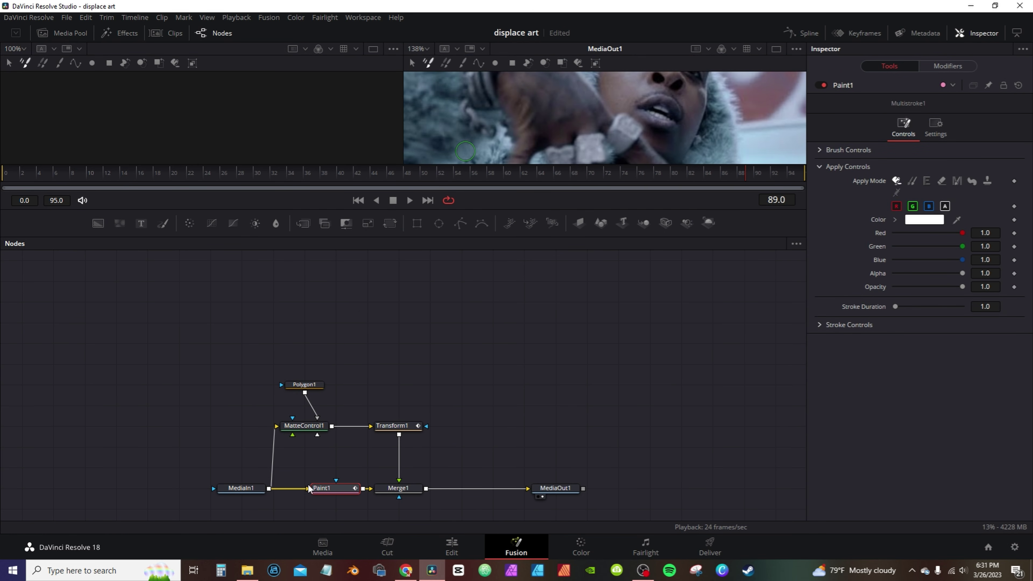
mouse_move(317, 500)
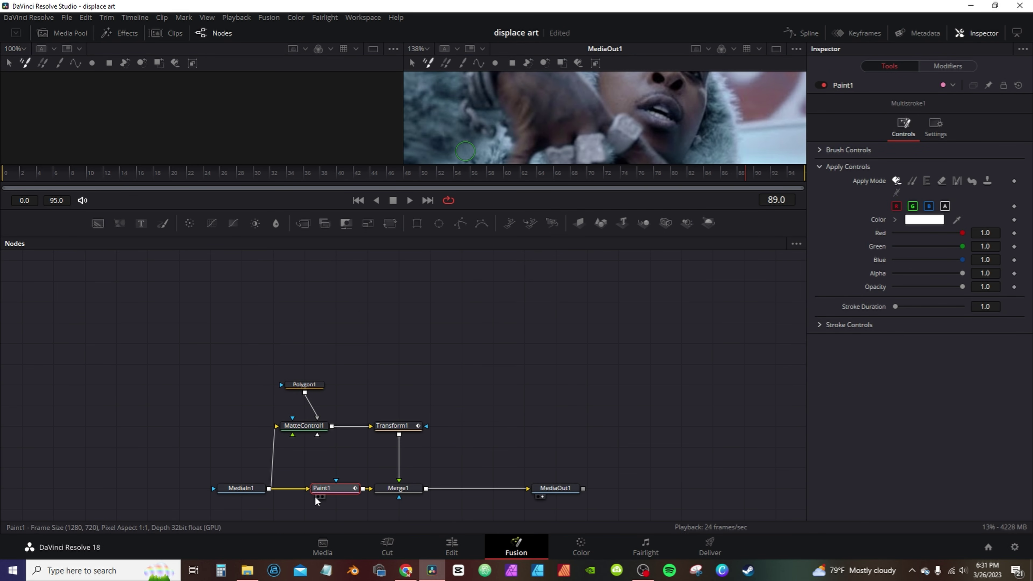
click(318, 497)
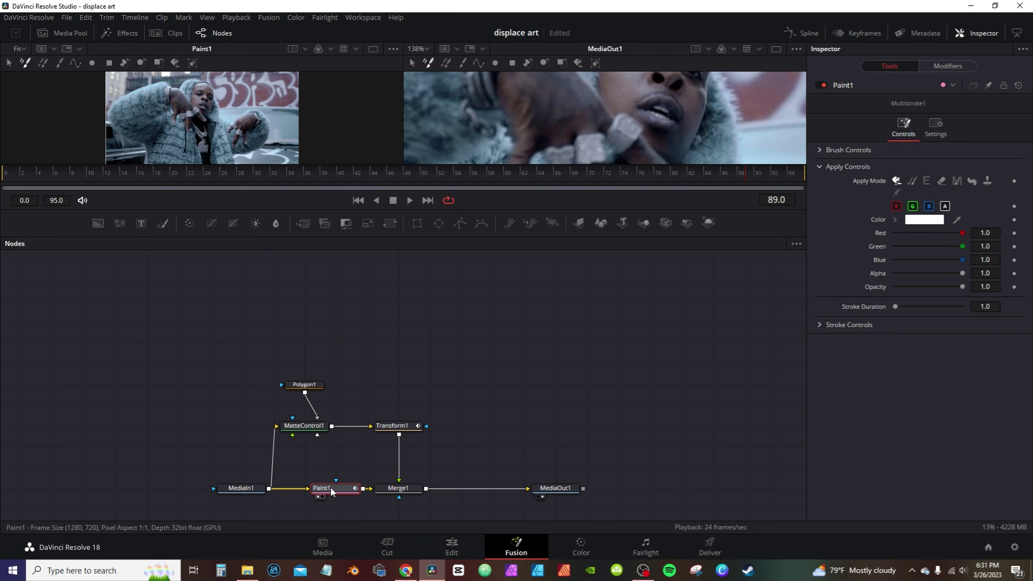
Step: Enlarge the viewers and set up a Stroke brush in Clone apply mode with softness 1.182
drag(499, 209, 500, 361)
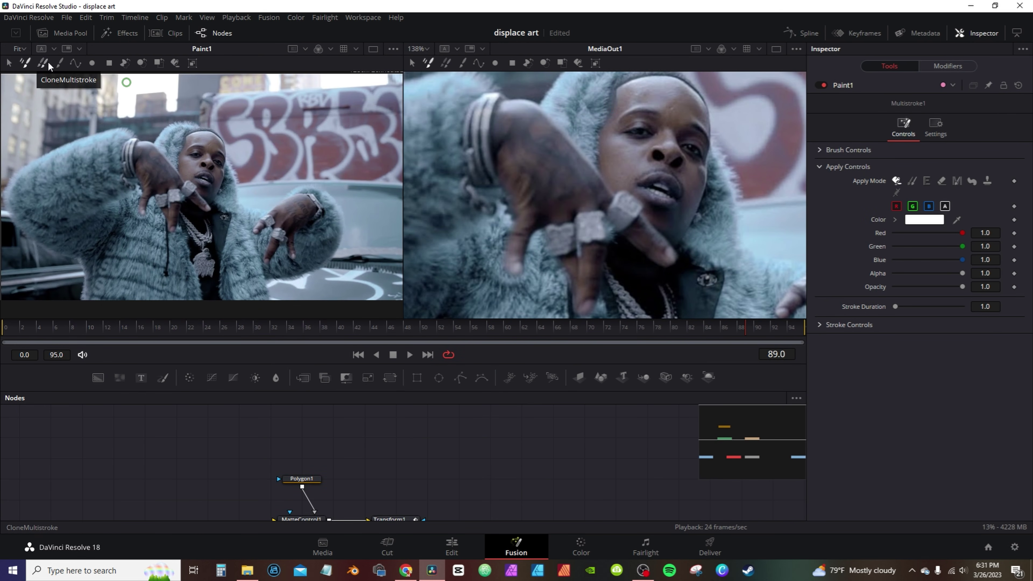
click(57, 62)
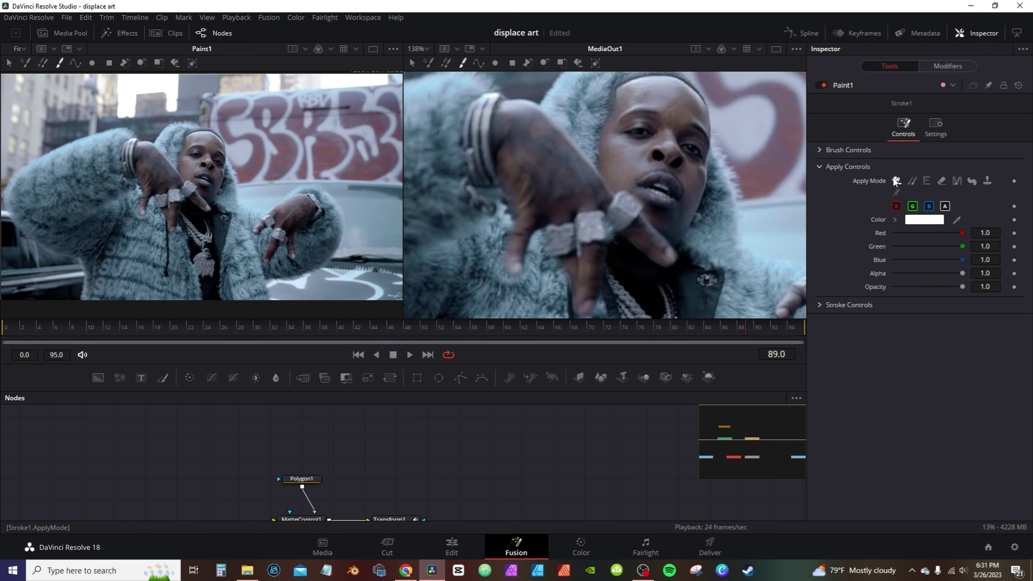
click(910, 181)
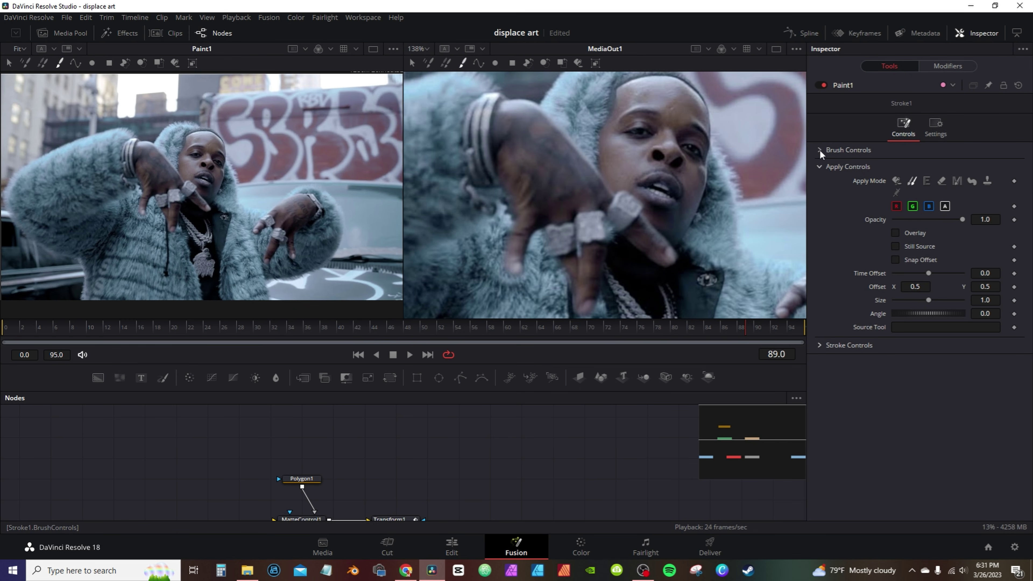
click(819, 150)
drag(930, 204, 935, 204)
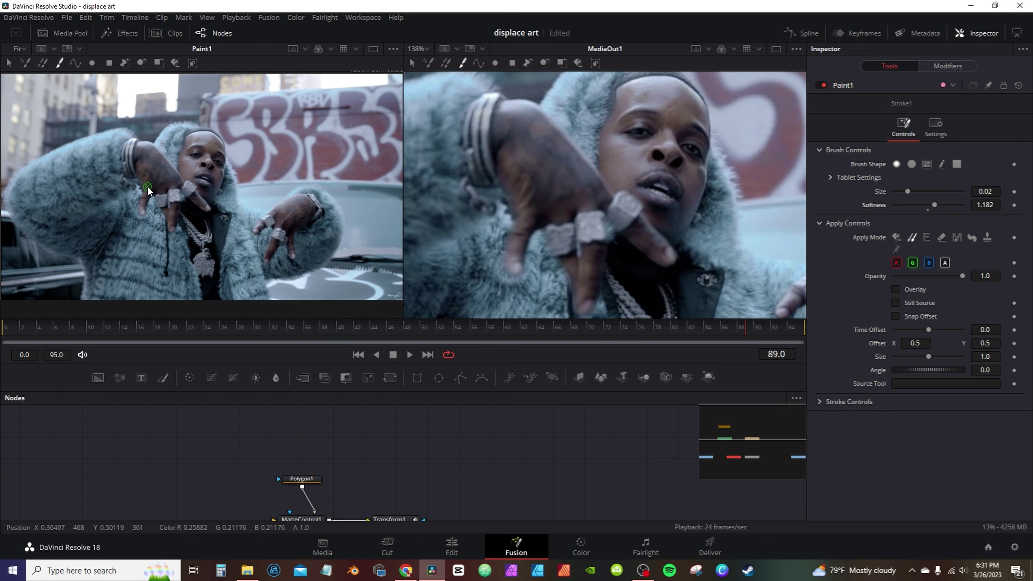
Step: Clone jacket fur over the fingers and back of the raised hand in the Paint1 image
scroll(155, 220, up, 3)
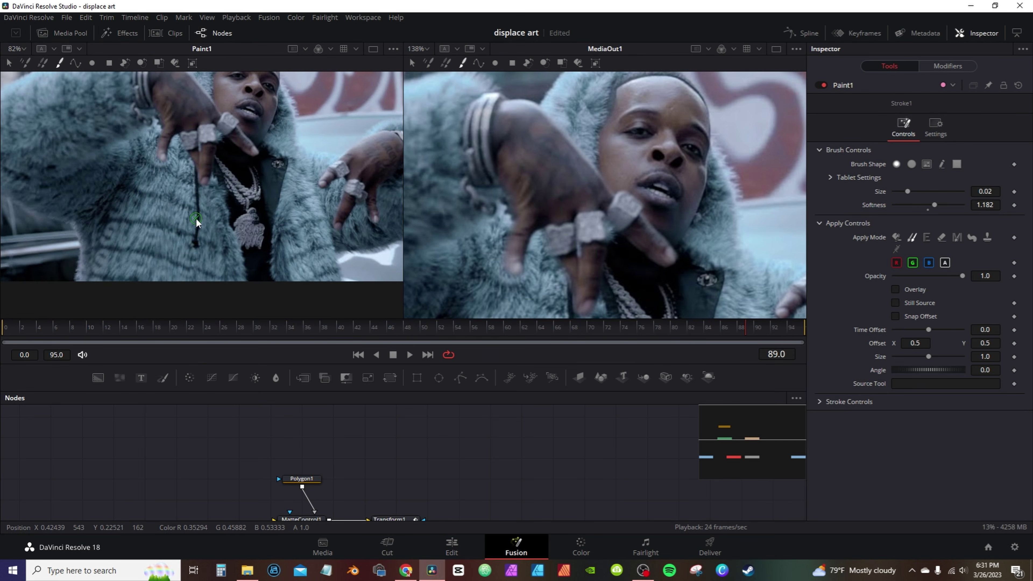
drag(219, 199, 214, 246)
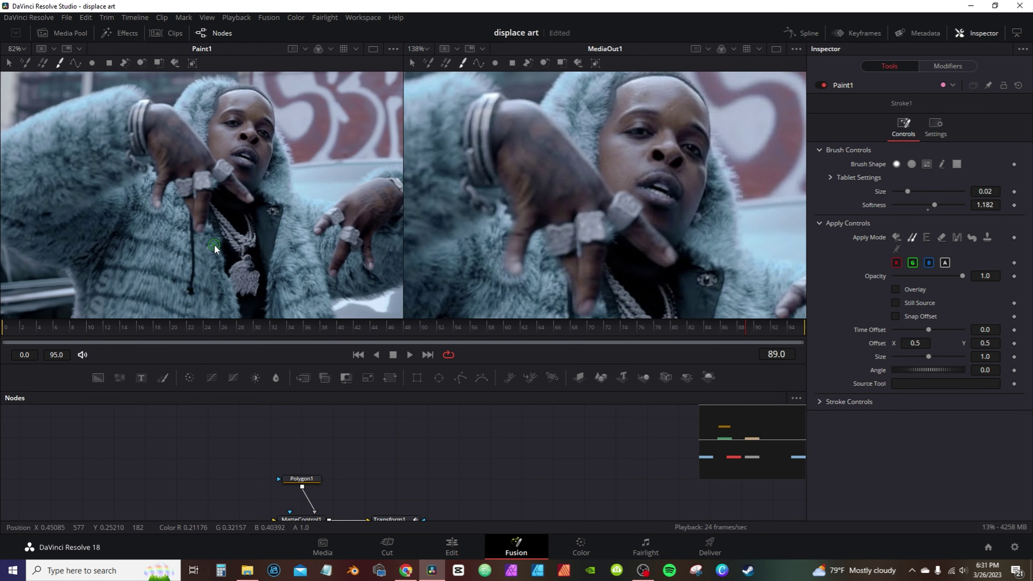
drag(185, 193, 184, 176)
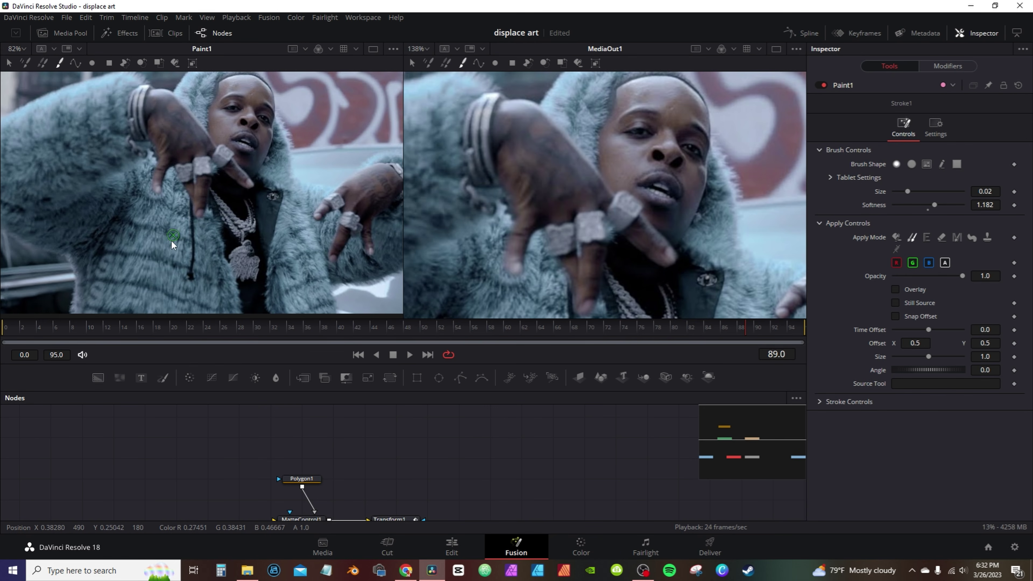
ctrl+click(126, 281)
mouse_move(161, 178)
mouse_down()
mouse_move(155, 187)
mouse_move(168, 200)
mouse_up()
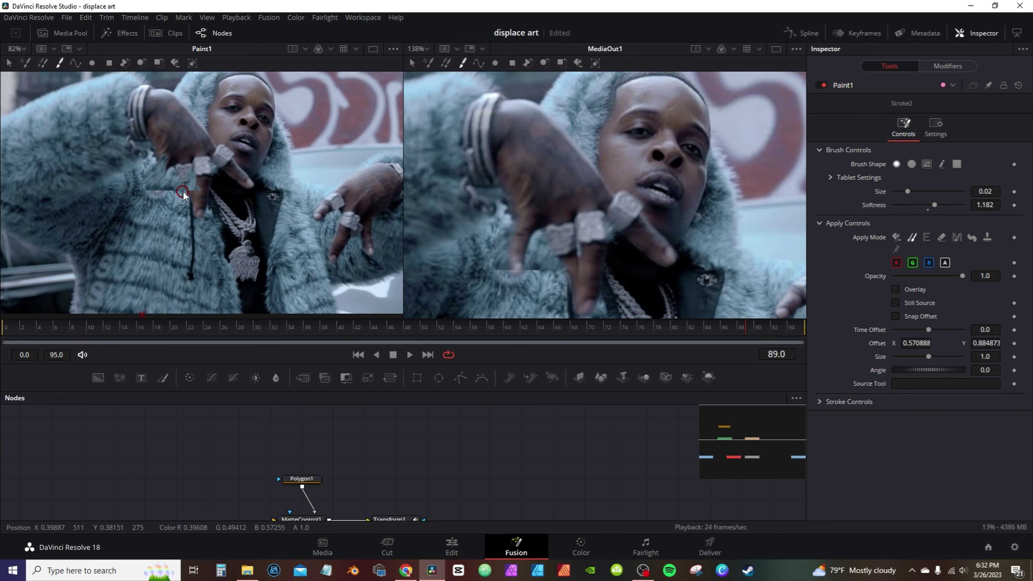
drag(151, 267, 164, 248)
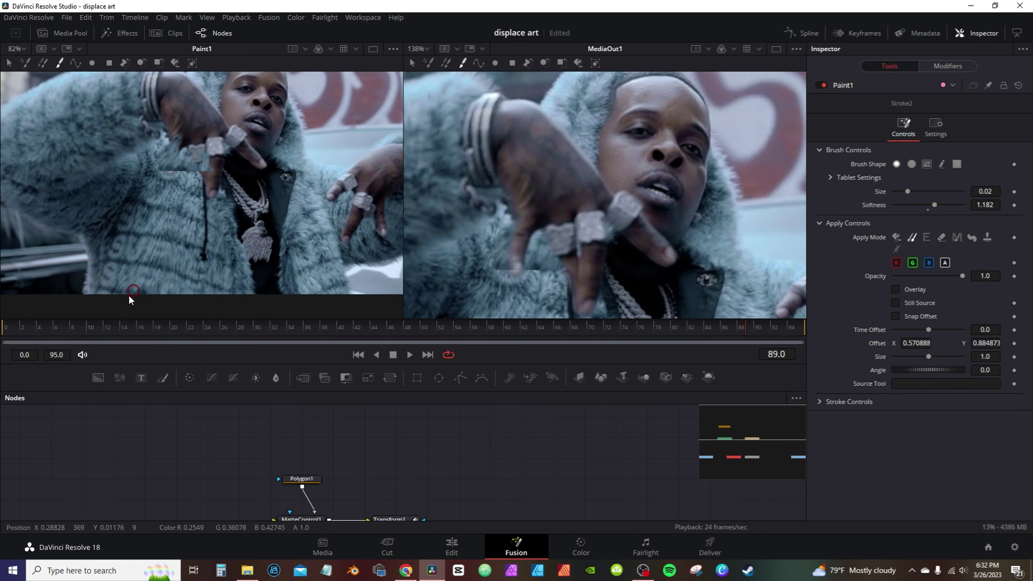
alt+click(146, 222)
mouse_move(162, 169)
mouse_down()
mouse_move(206, 171)
mouse_move(214, 198)
mouse_move(198, 161)
mouse_move(212, 145)
mouse_move(170, 130)
mouse_move(173, 145)
mouse_move(177, 123)
mouse_up()
Step: Clone nearby chain, collar and face areas over the remaining finger below the rapper's chin
mouse_move(253, 223)
mouse_down()
mouse_move(261, 189)
mouse_move(250, 197)
mouse_up()
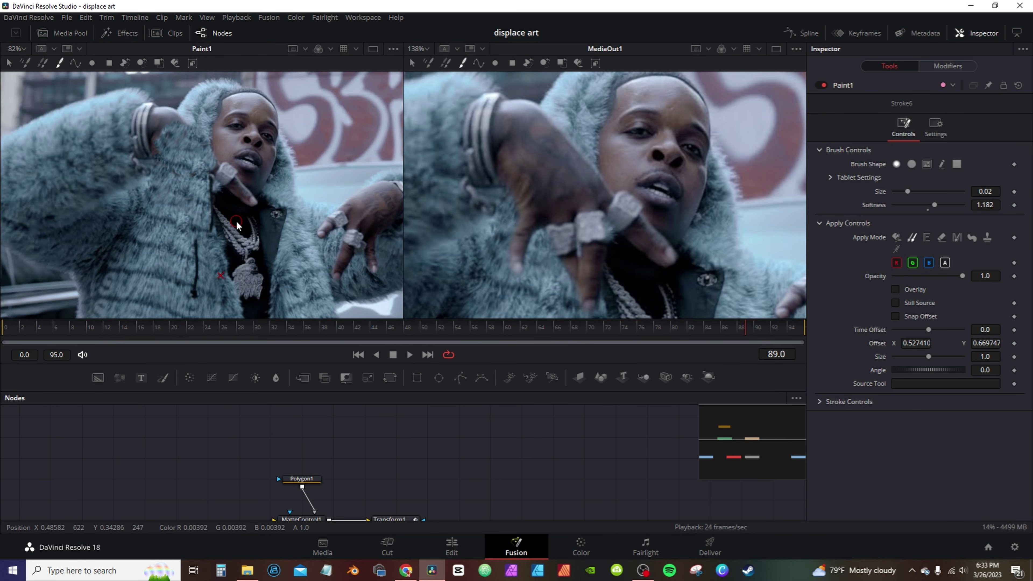
drag(251, 241, 242, 181)
alt+click(255, 270)
drag(217, 125, 209, 101)
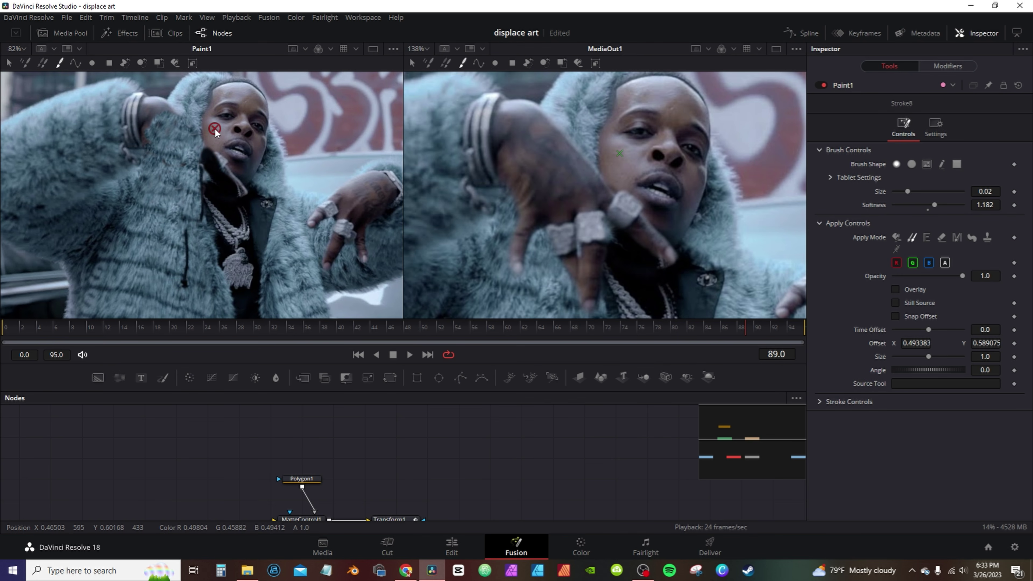
drag(204, 146, 225, 165)
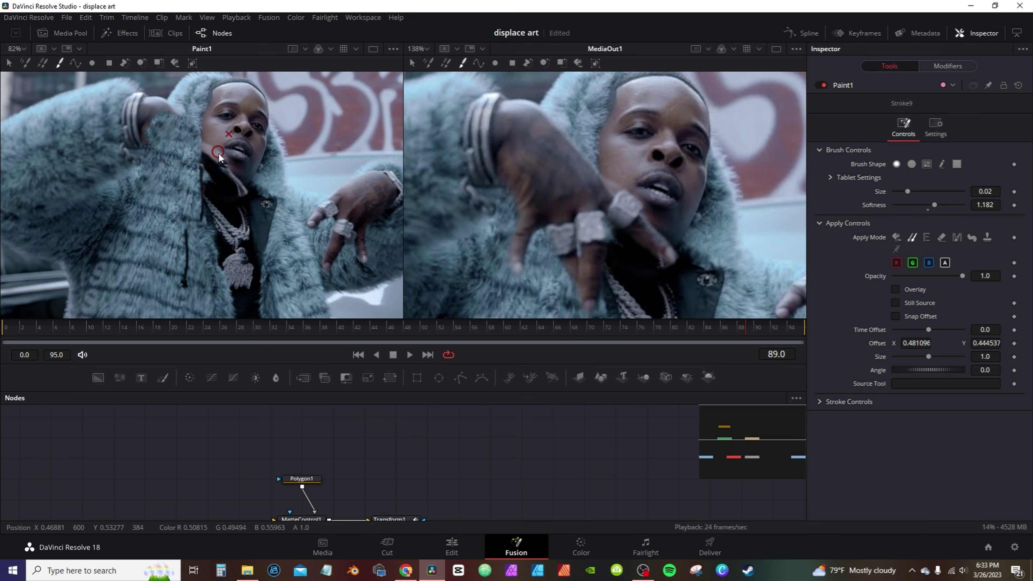
Step: Play back the hand rotation from near the start to check the painted-out background
scroll(618, 431, down, 3)
scroll(589, 411, down, 3)
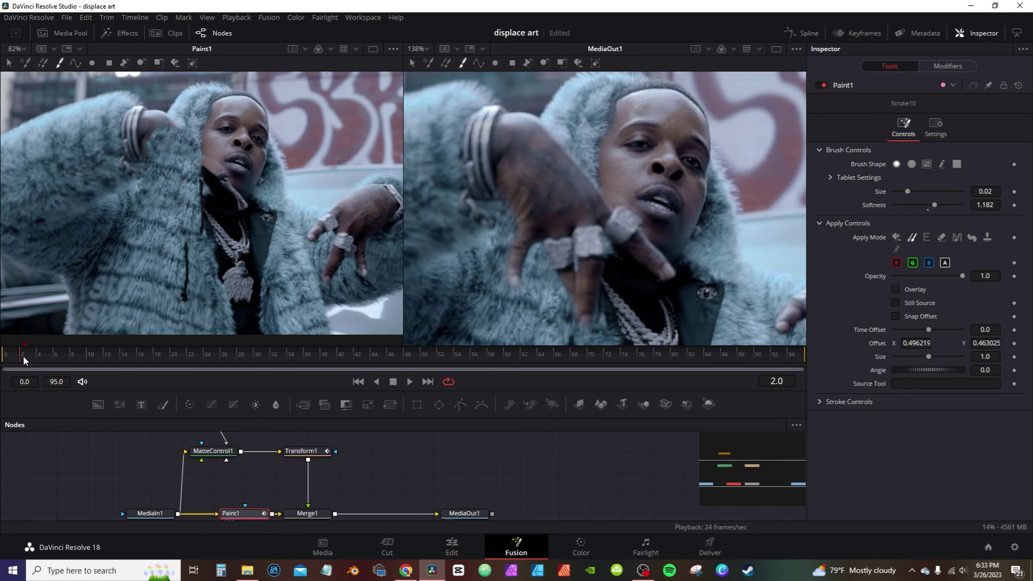
key(space)
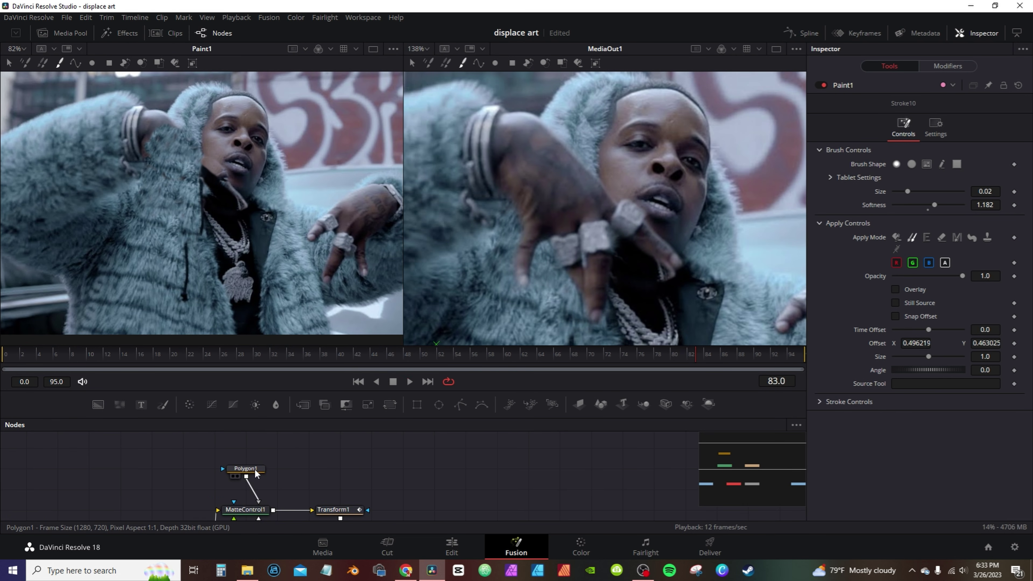
Step: Move the Polygon1 mask points around the lower fingertip closer to the finger
click(252, 470)
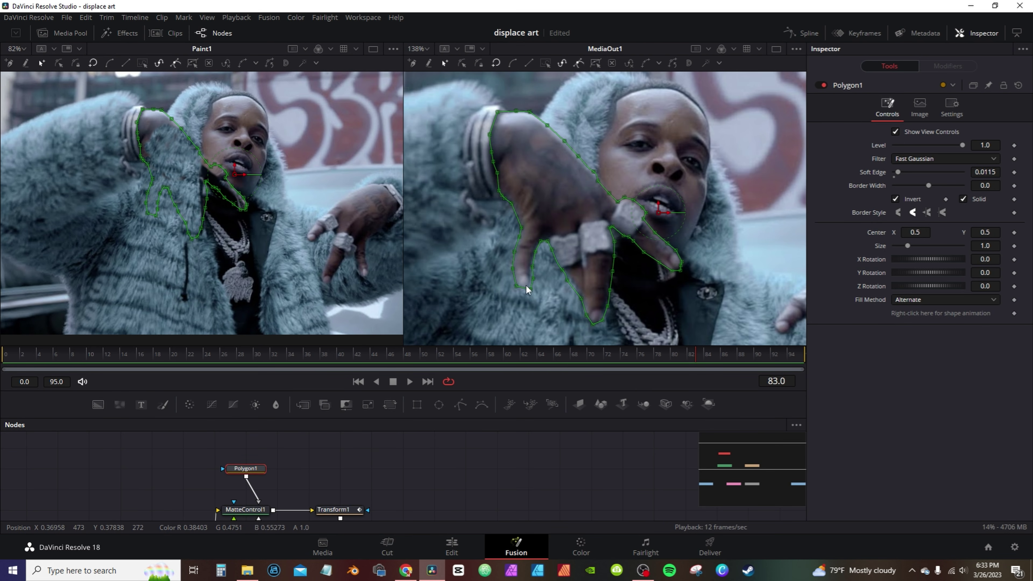
scroll(533, 285, up, 4)
drag(542, 306, 491, 295)
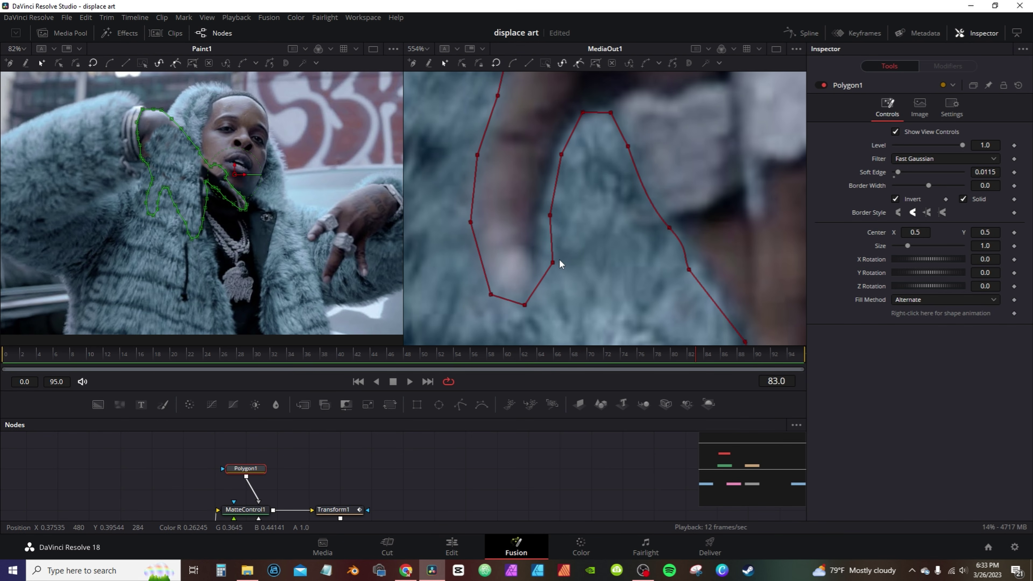
mouse_move(553, 263)
mouse_down()
mouse_move(537, 254)
mouse_move(540, 275)
mouse_up()
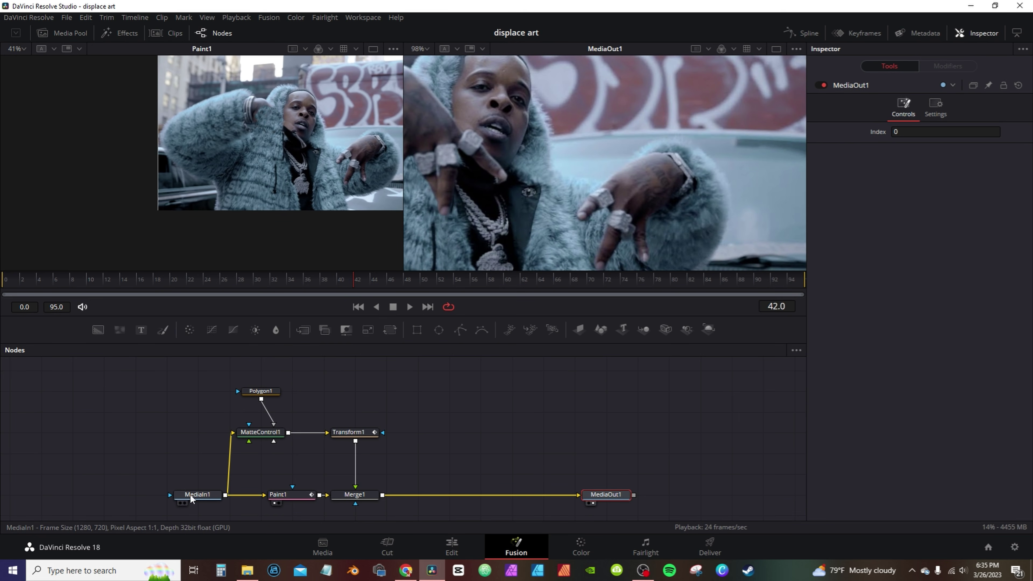
Step: Add an inverted polygon mask to MediaIn1 and trace it around the rapper's other hand
click(190, 494)
click(460, 329)
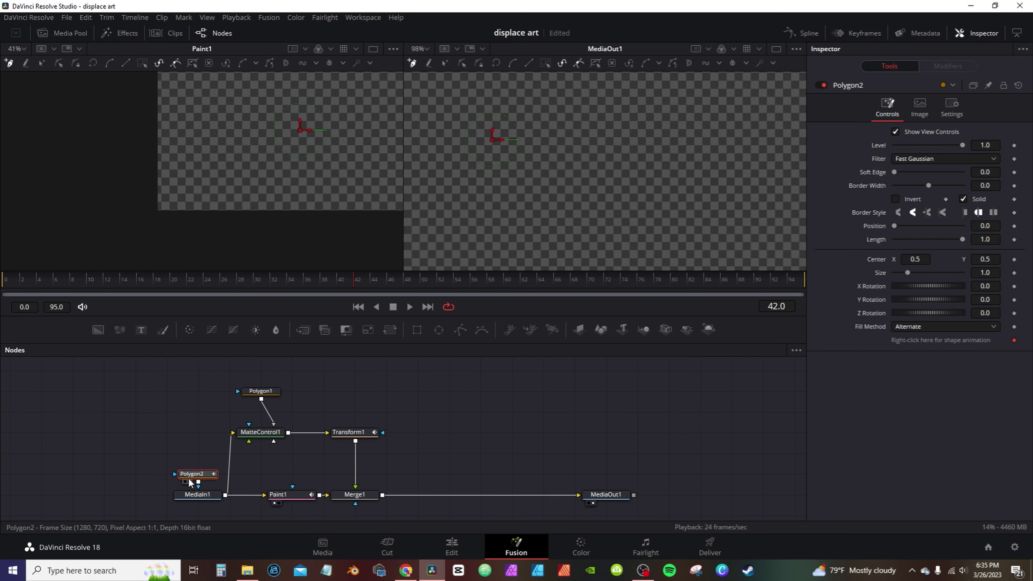
click(895, 199)
scroll(654, 177, up, 5)
drag(653, 177, 647, 262)
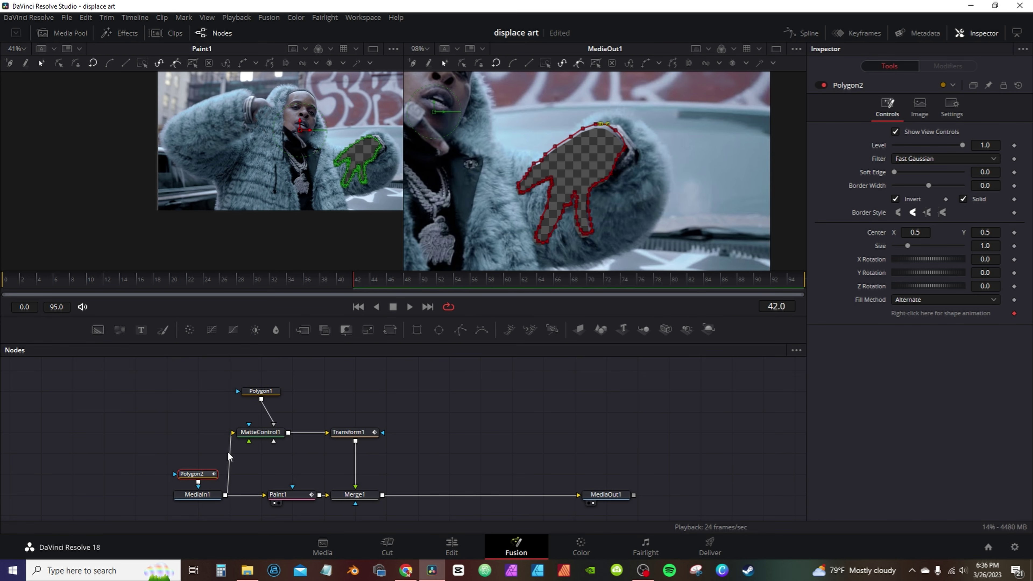
Step: Detach Polygon2 from MediaIn1 and connect it as the matte of a new Matte Control node
drag(198, 473, 419, 396)
drag(347, 333, 401, 417)
drag(424, 380, 404, 420)
click(425, 448)
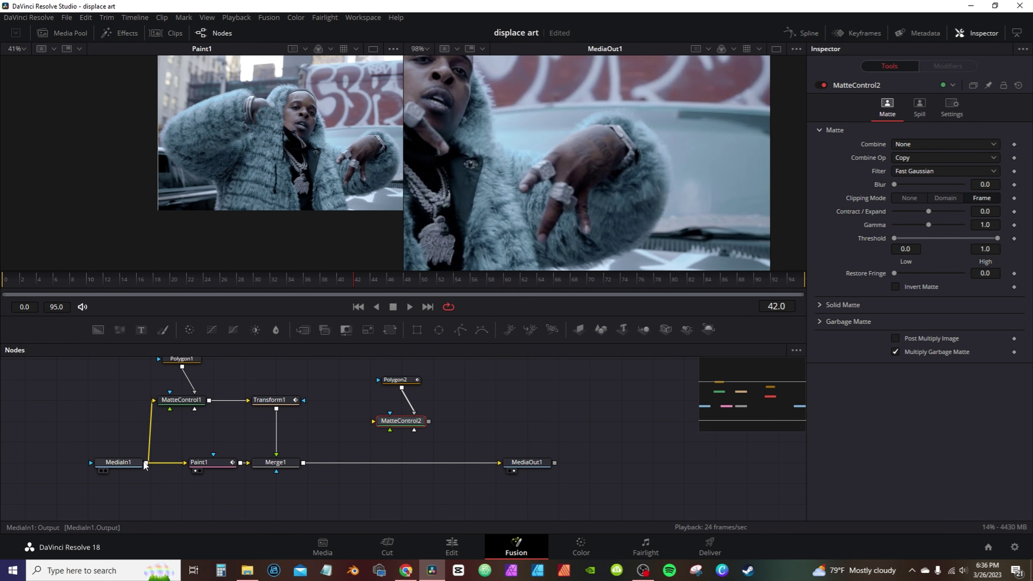
Step: Connect MediaIn1 to MatteControl2's background input and route the connection below the node chain through a pipe router
drag(144, 465, 373, 385)
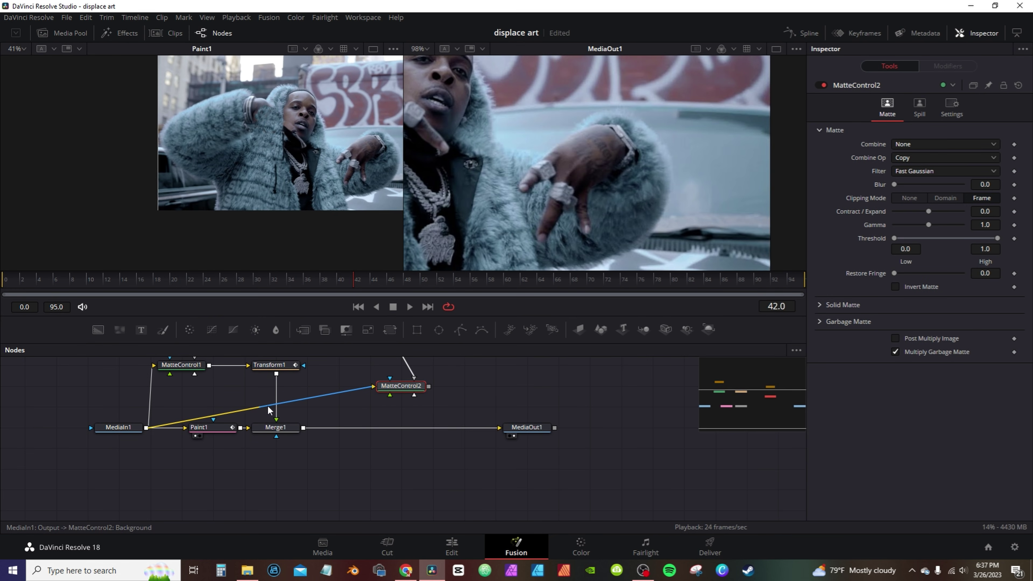
drag(267, 406, 355, 467)
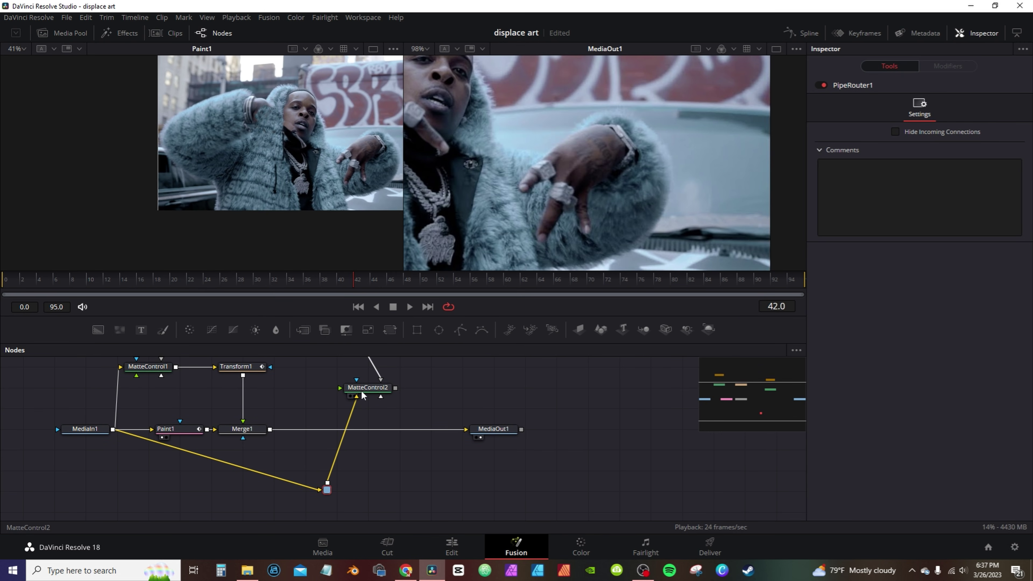
drag(362, 389, 300, 389)
drag(327, 483, 405, 461)
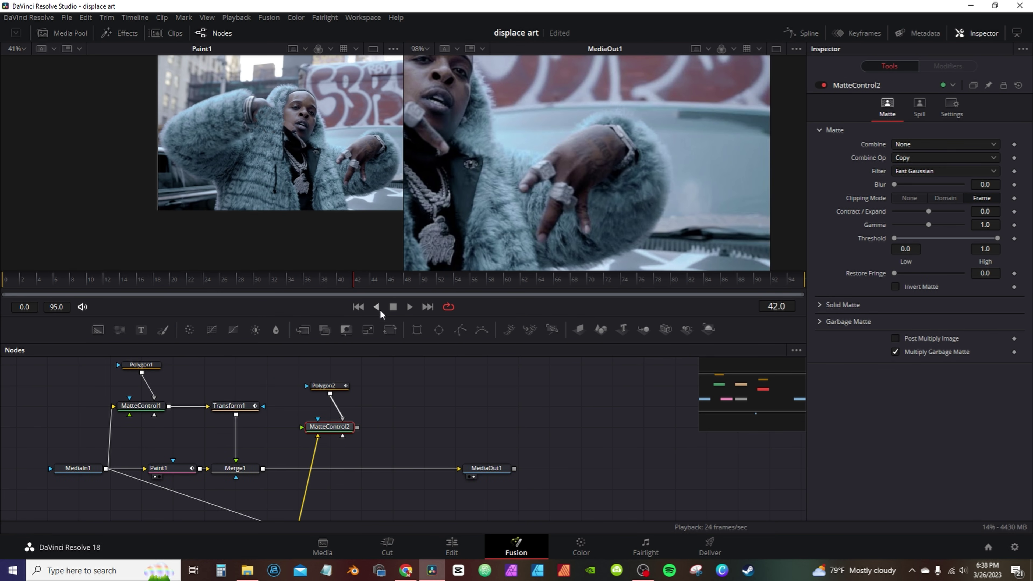
Step: Add a Transform after MatteControl2 and merge it over Merge1's output, testing it with a Center X of 0.513
click(389, 329)
drag(421, 426, 262, 469)
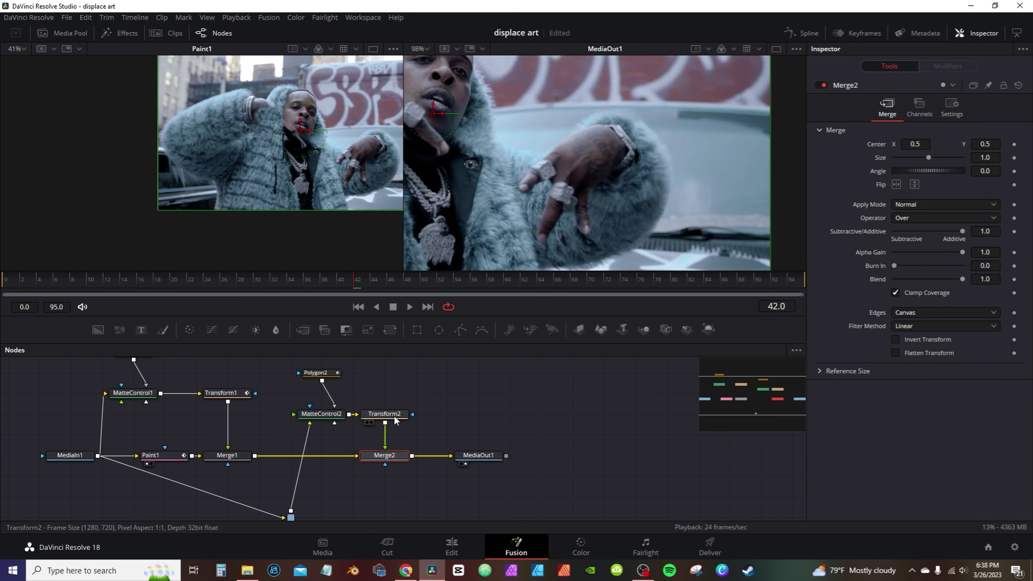
click(390, 415)
drag(913, 144, 916, 145)
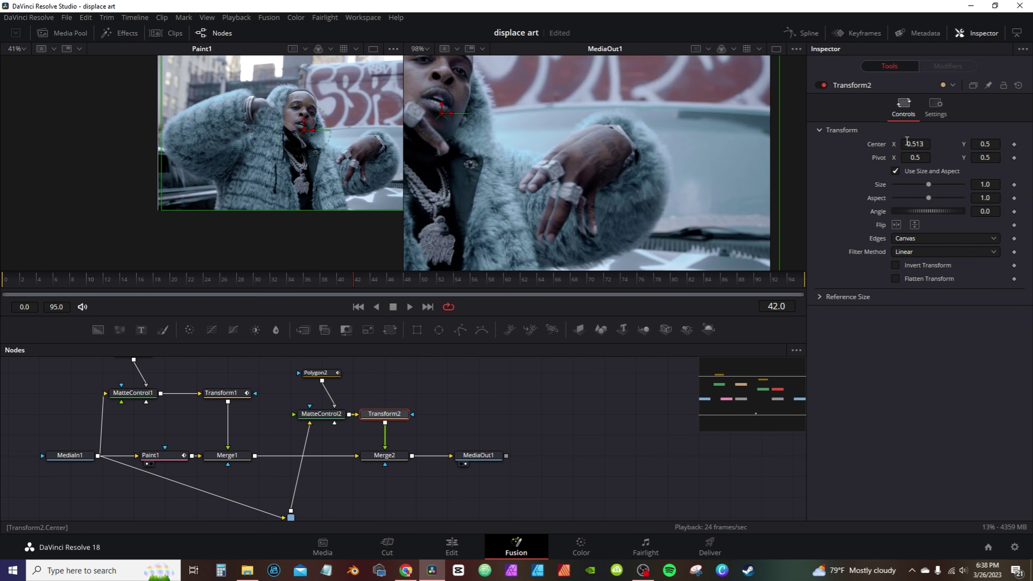
Step: Set Transform2's pivot to 0.77, 0.443, key its Angle at 6.3 on frame 24 and 0 on frame 0, and save
click(188, 280)
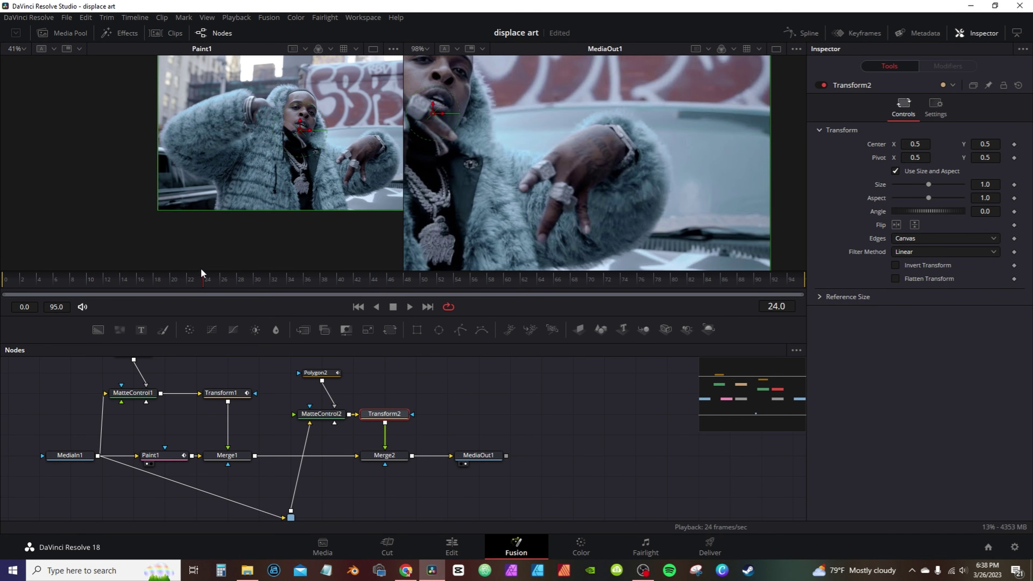
click(1014, 212)
mouse_move(910, 159)
mouse_down()
mouse_move(939, 166)
mouse_move(923, 157)
mouse_up()
drag(985, 157, 988, 158)
drag(986, 211, 1010, 211)
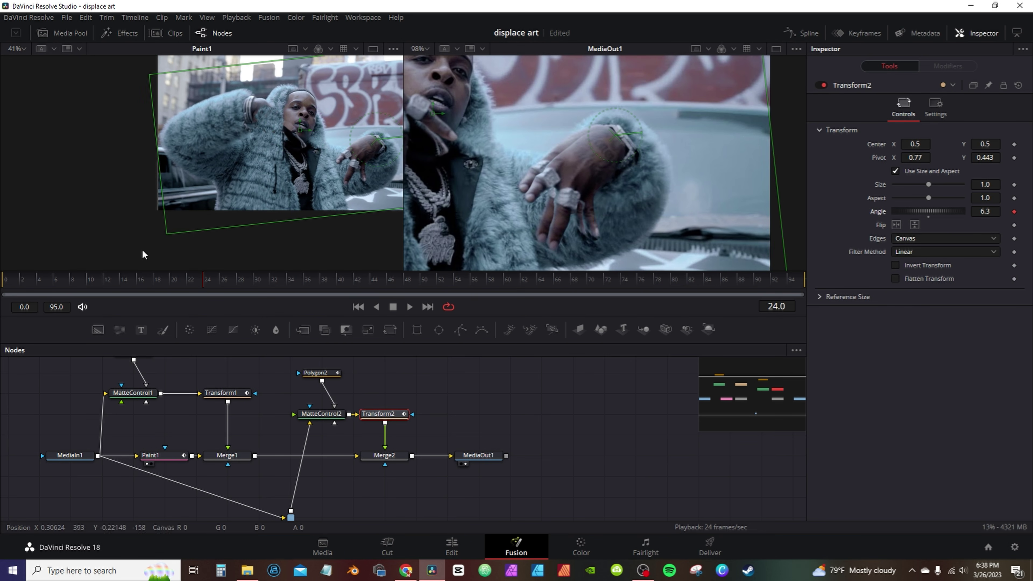
click(7, 288)
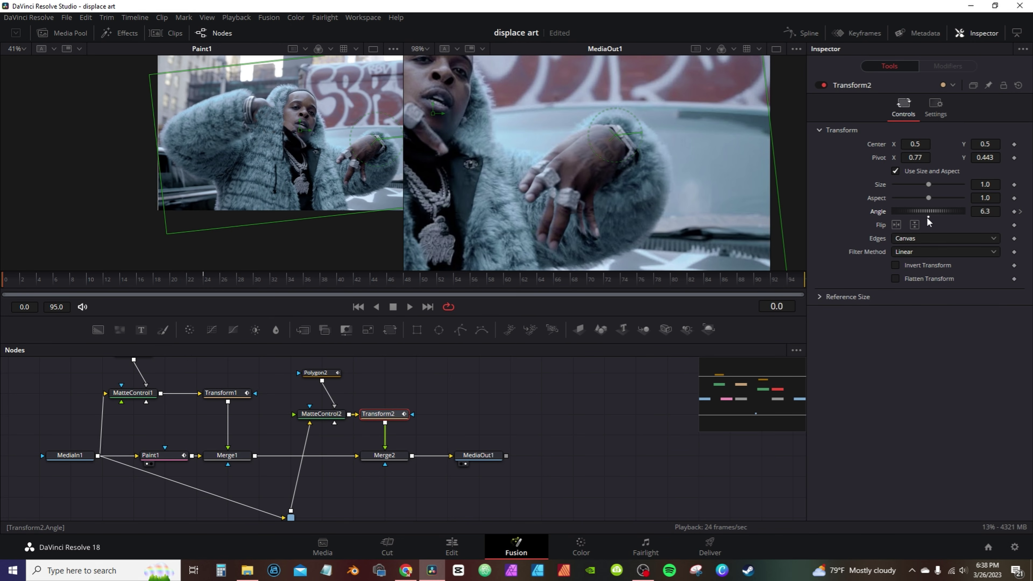
key(ctrl+s)
Step: Play back the second hand's rotation with the whole image visible in the MediaOut1 viewer
key(space)
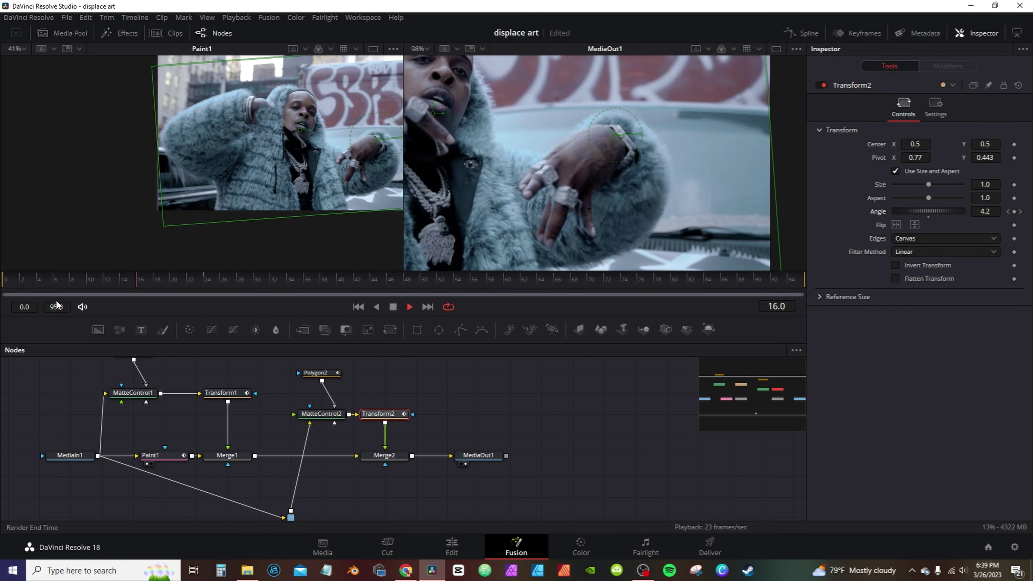
scroll(538, 159, down, 5)
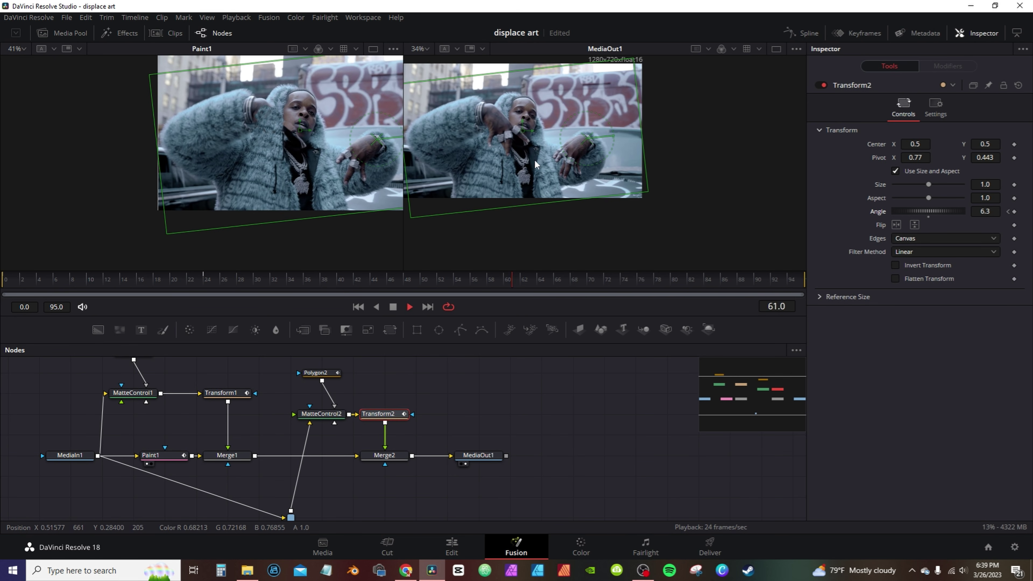
key(space)
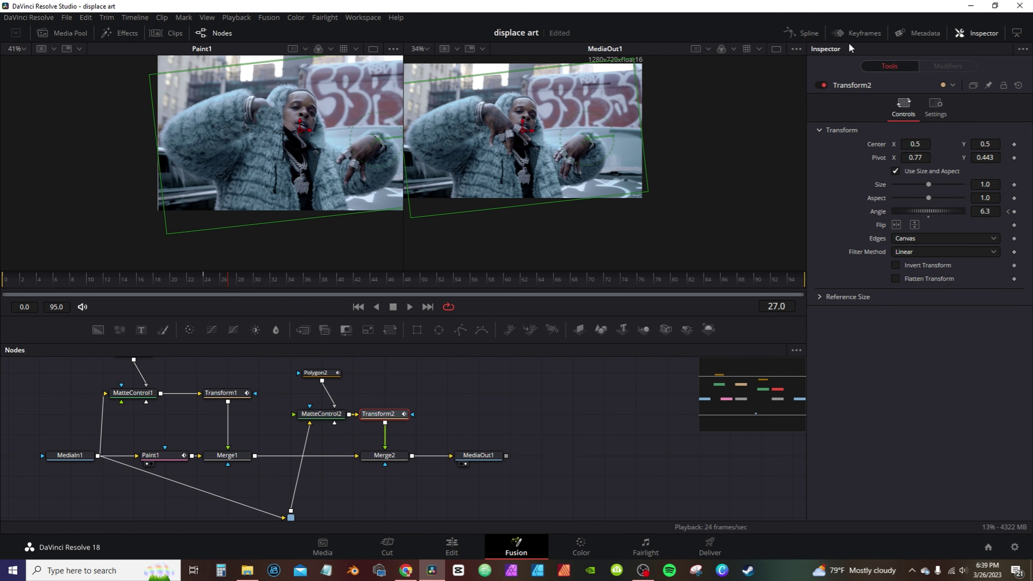
Step: Smooth Transform2's Angle curve in the Spline editor with Transform1's curve hidden, set it to ping-pong, and preview the motion
click(791, 32)
key(ctrl+f)
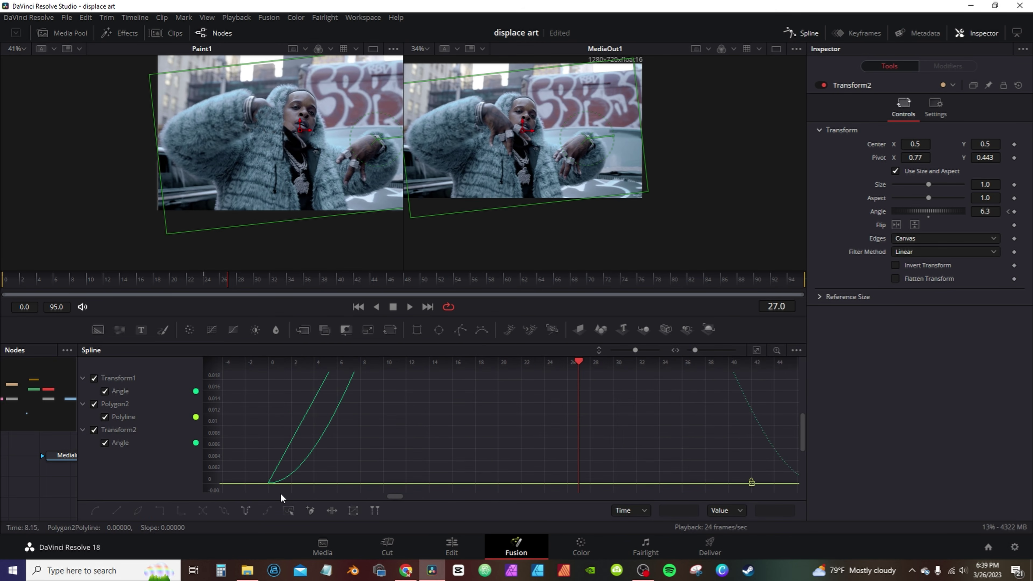
click(104, 391)
click(288, 511)
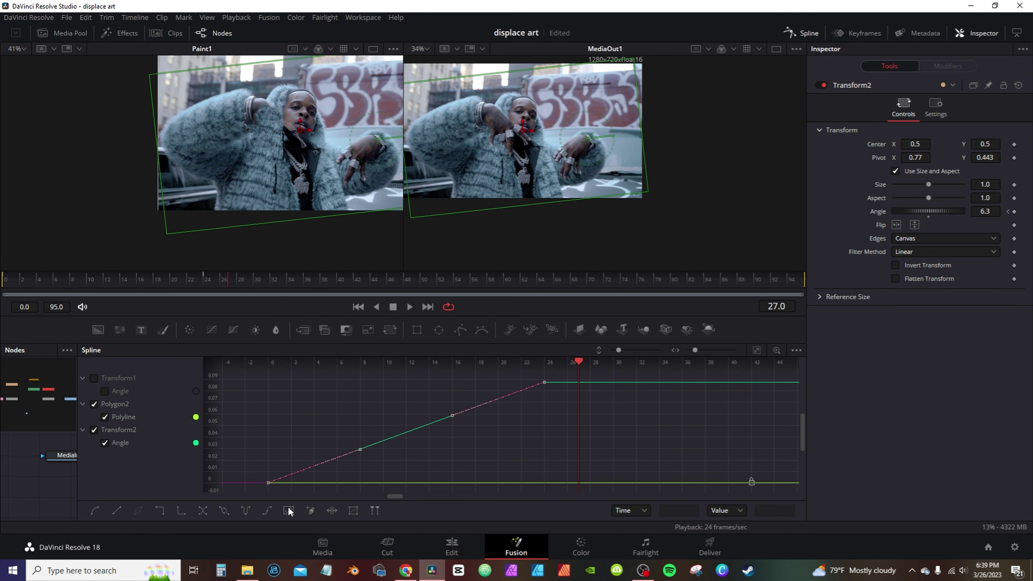
key(shift+s)
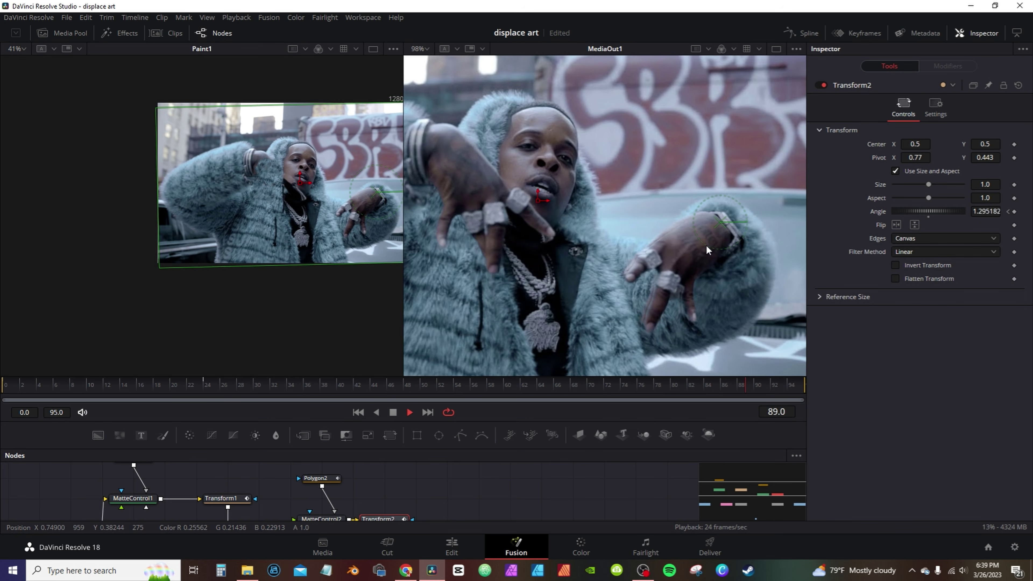
key(space)
Step: Insert a Paint node between Merge2 and MediaOut1
drag(707, 247, 690, 124)
drag(530, 422, 530, 282)
click(398, 423)
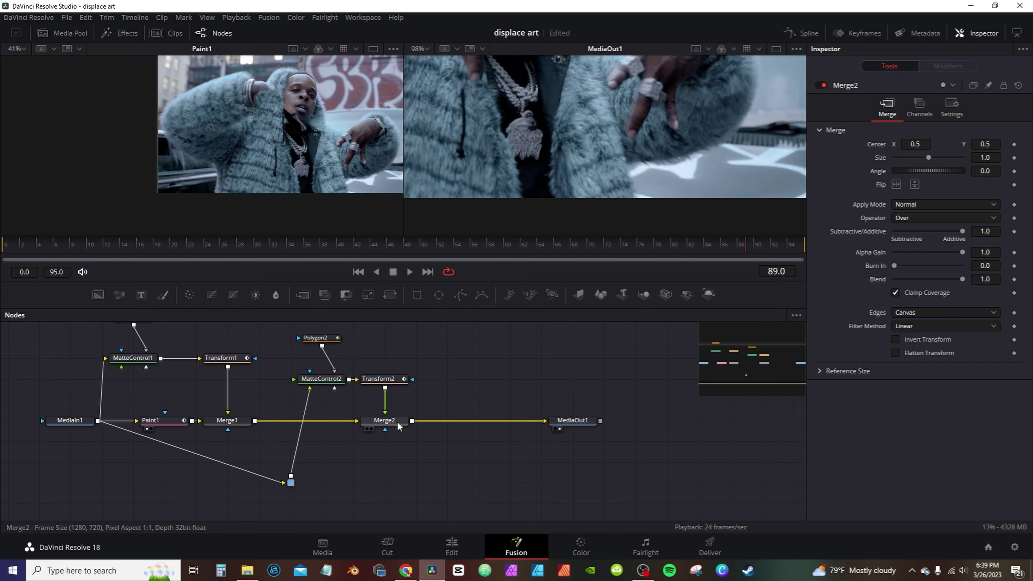
click(163, 294)
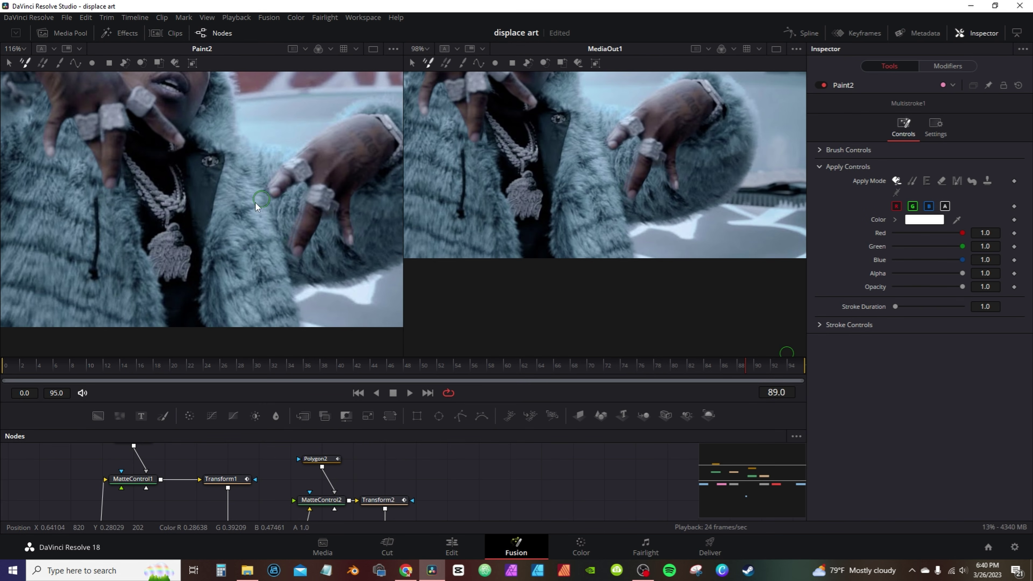
Step: Set Paint2 to the Stroke tool in Clone apply mode with a brush softness of 1.386
click(59, 63)
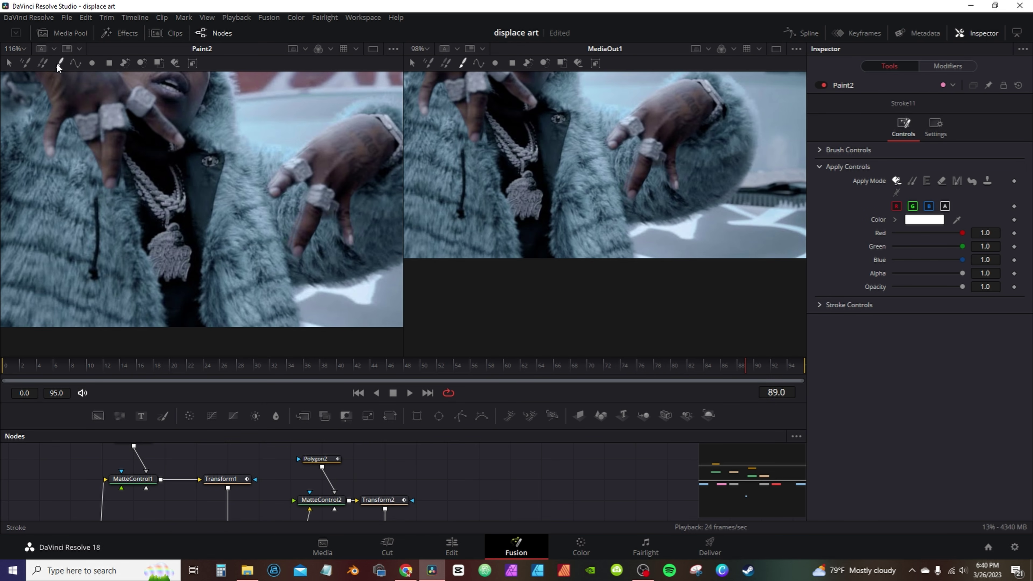
click(911, 181)
click(821, 153)
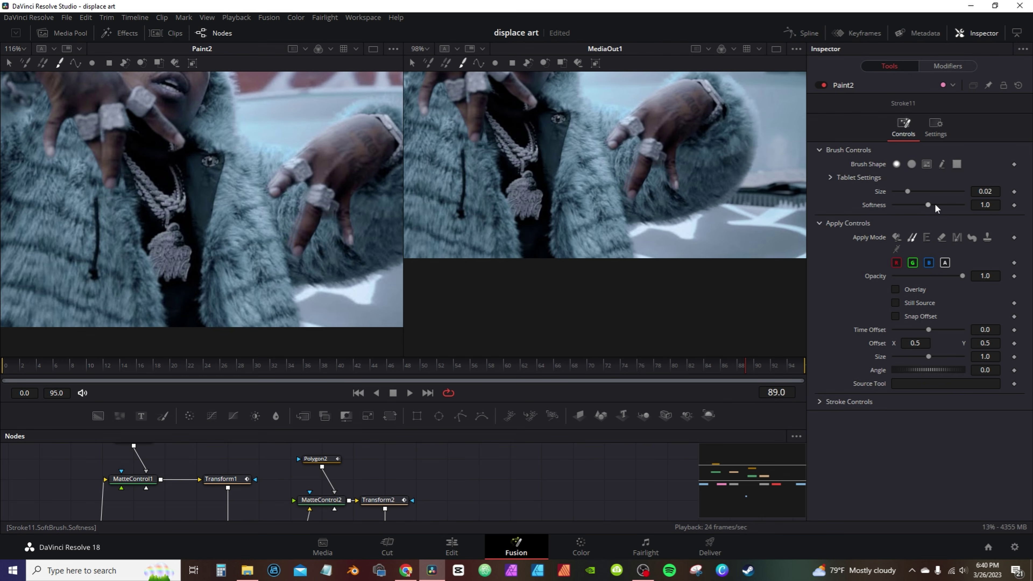
drag(929, 205, 941, 205)
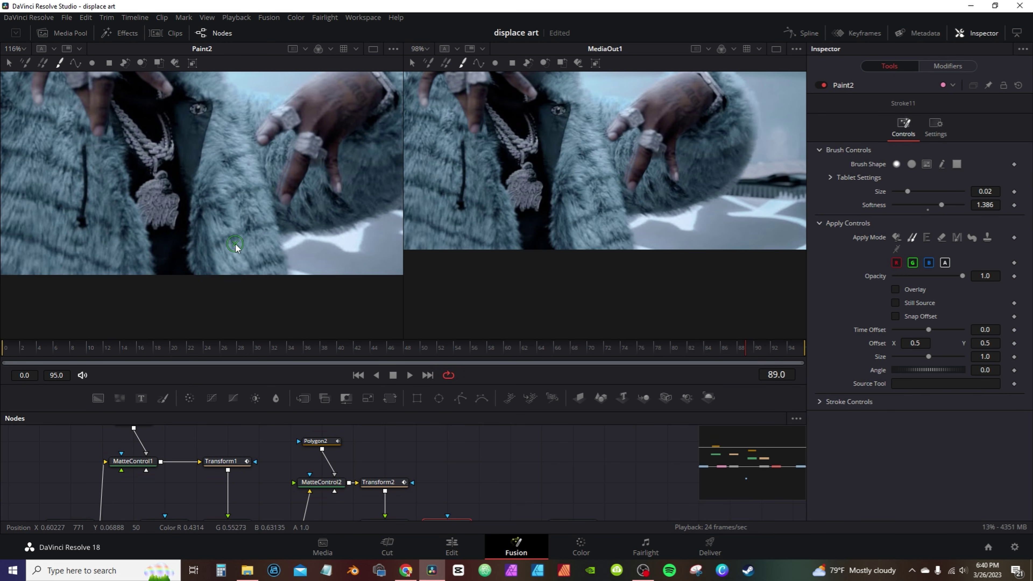
Step: Clone nearby coat fur over the fingers and rings of the second hand, undoing an unwanted stroke along the way
alt+click(235, 243)
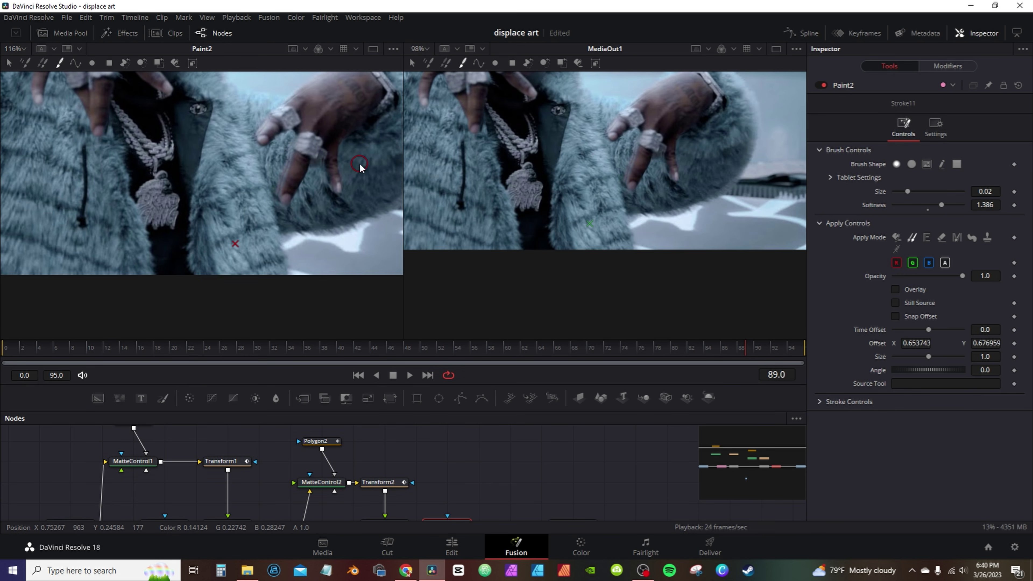
mouse_move(295, 187)
mouse_down()
mouse_move(335, 173)
mouse_move(299, 188)
mouse_up()
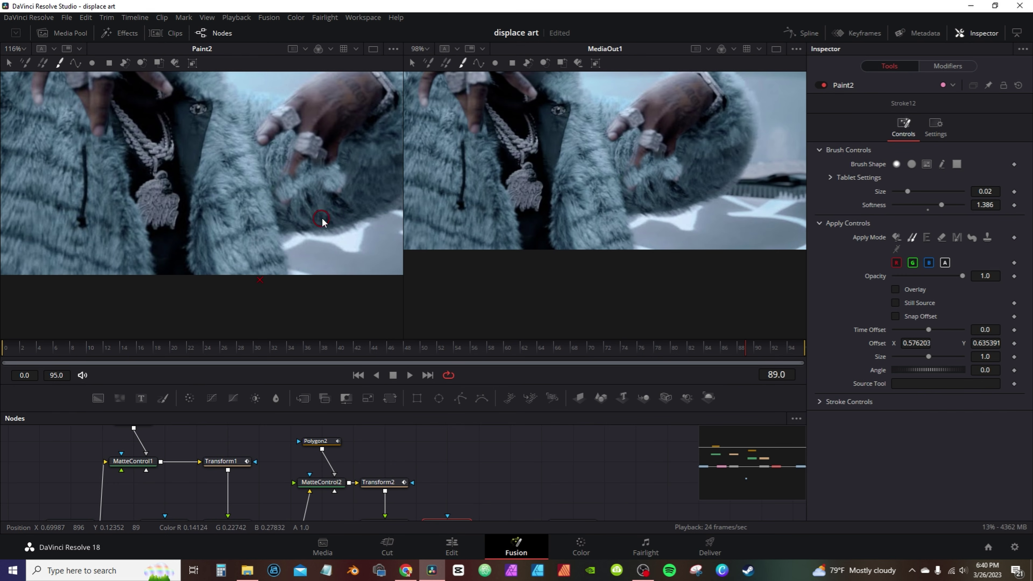
key(ctrl+z)
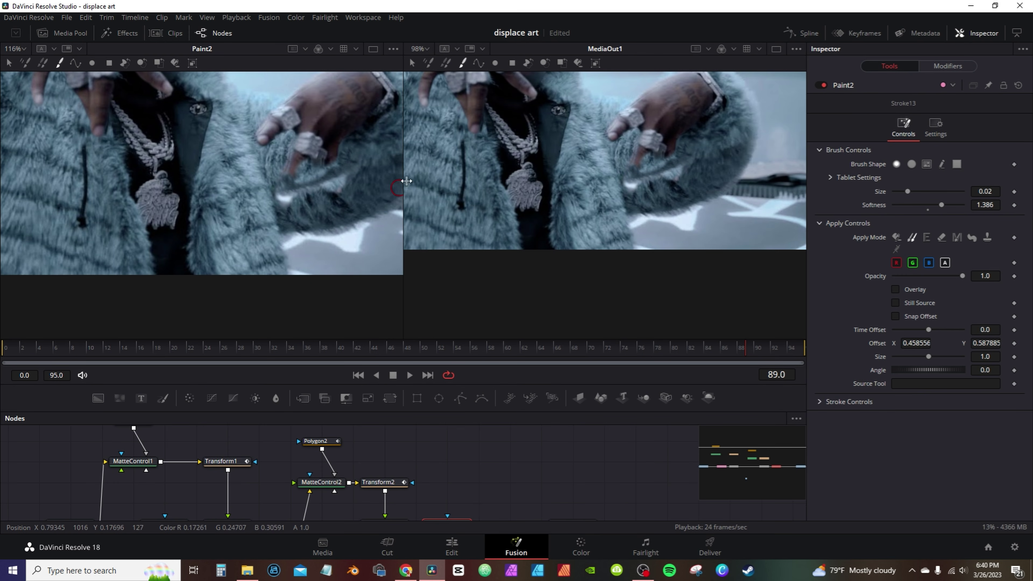
alt+click(375, 163)
mouse_move(346, 171)
mouse_down()
mouse_move(293, 170)
mouse_move(282, 194)
mouse_move(330, 174)
mouse_move(306, 192)
mouse_move(303, 157)
mouse_move(340, 165)
mouse_up()
drag(262, 130, 288, 182)
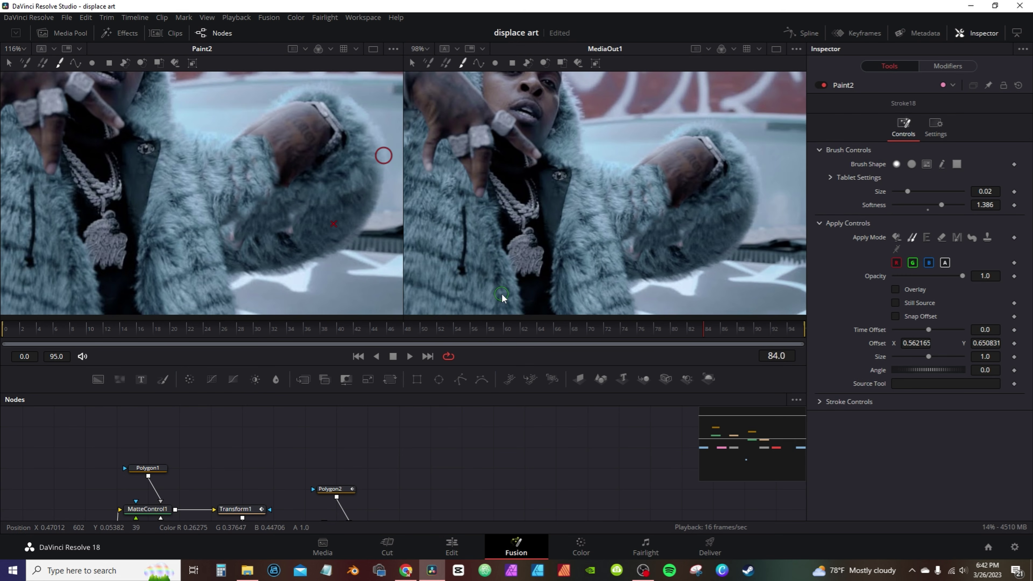
Step: Move Paint2 from behind Merge2 to the connection between Merge1 and Merge2
drag(487, 393, 484, 273)
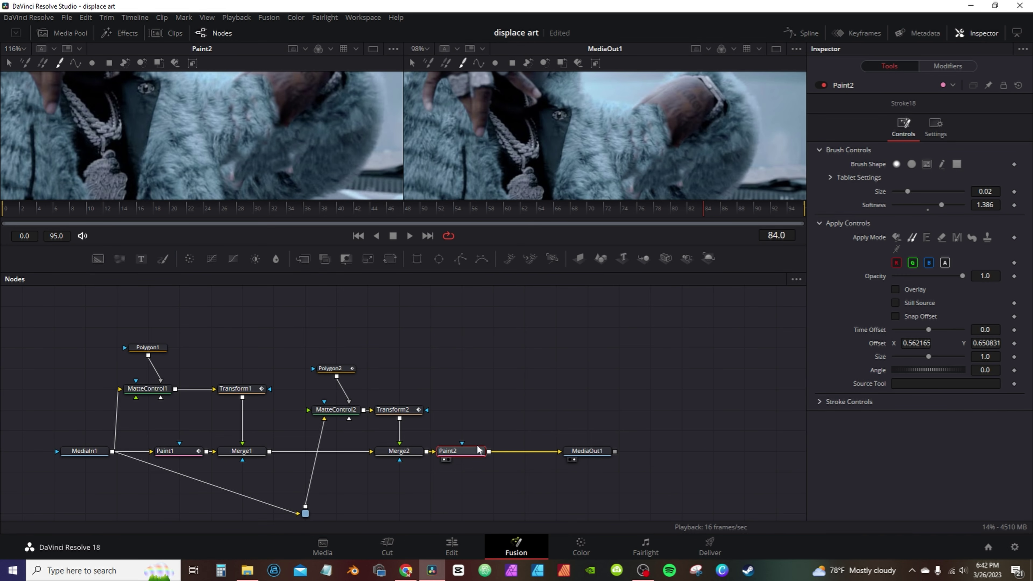
drag(477, 444, 509, 444)
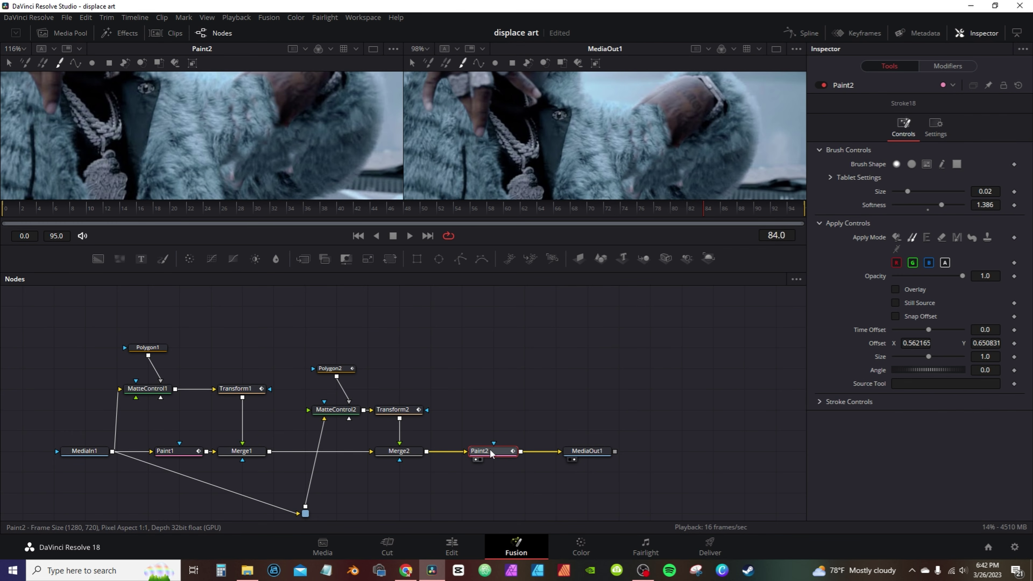
mouse_move(491, 453)
mouse_down()
mouse_move(494, 411)
mouse_move(493, 453)
mouse_move(336, 454)
mouse_move(365, 454)
mouse_up()
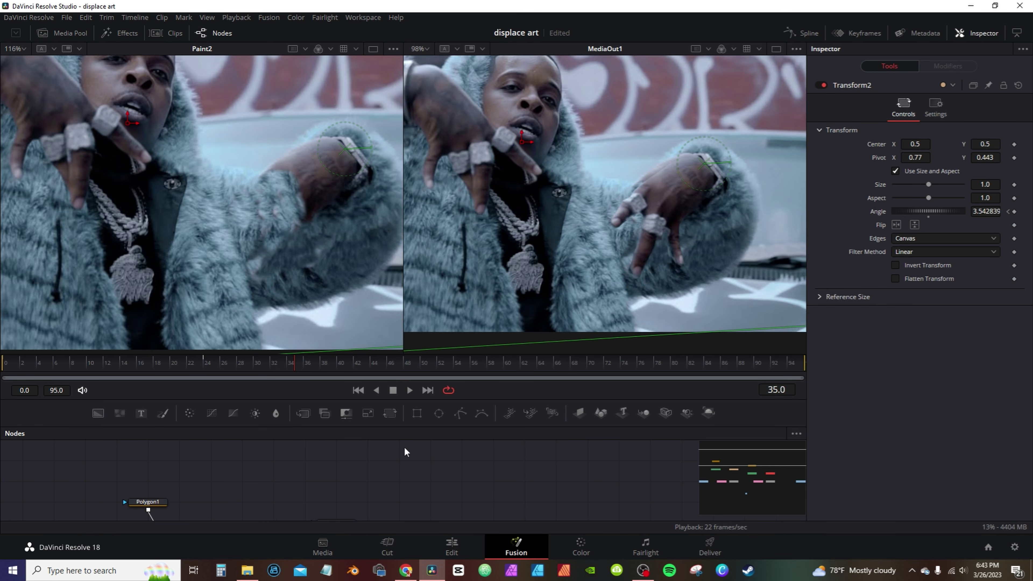
Step: Clone the pale car background along the upper edge of the second hand in Paint2
scroll(404, 451, down, 4)
click(350, 475)
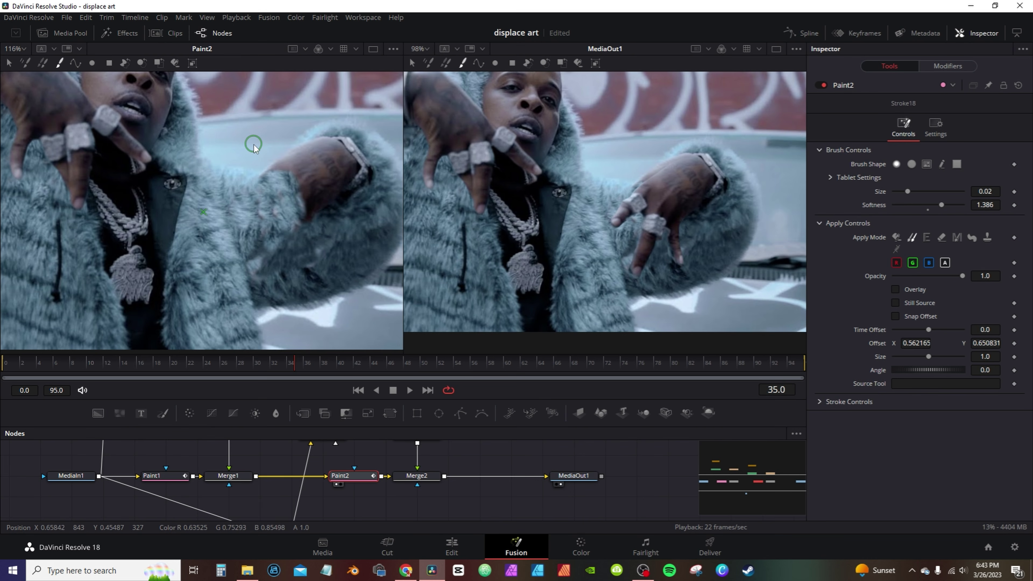
alt+click(267, 149)
drag(293, 142, 277, 168)
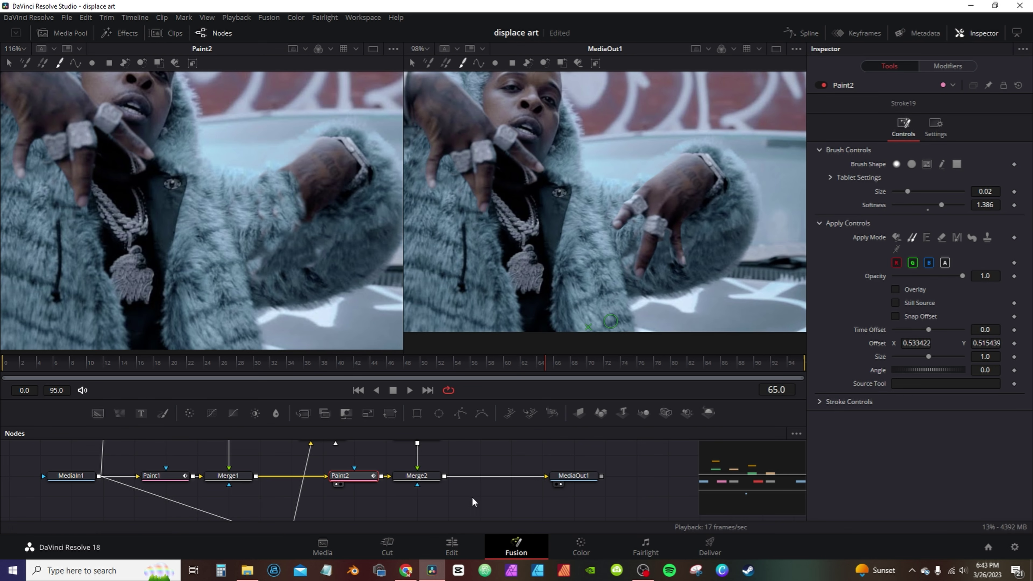
Step: Adjust the Soft Edge of Polygon2, the second hand's mask
drag(457, 450, 474, 521)
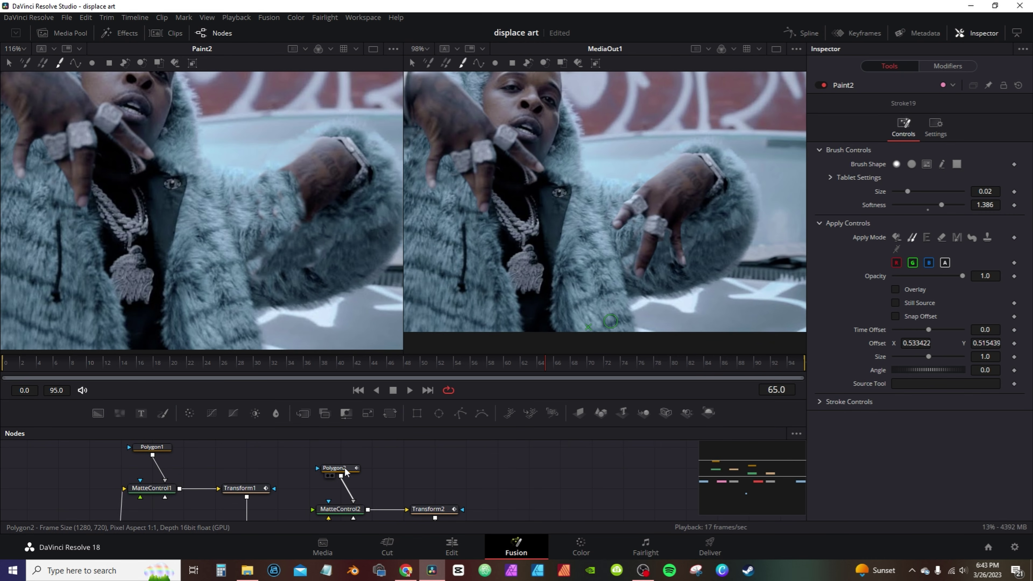
click(345, 469)
drag(987, 173, 990, 173)
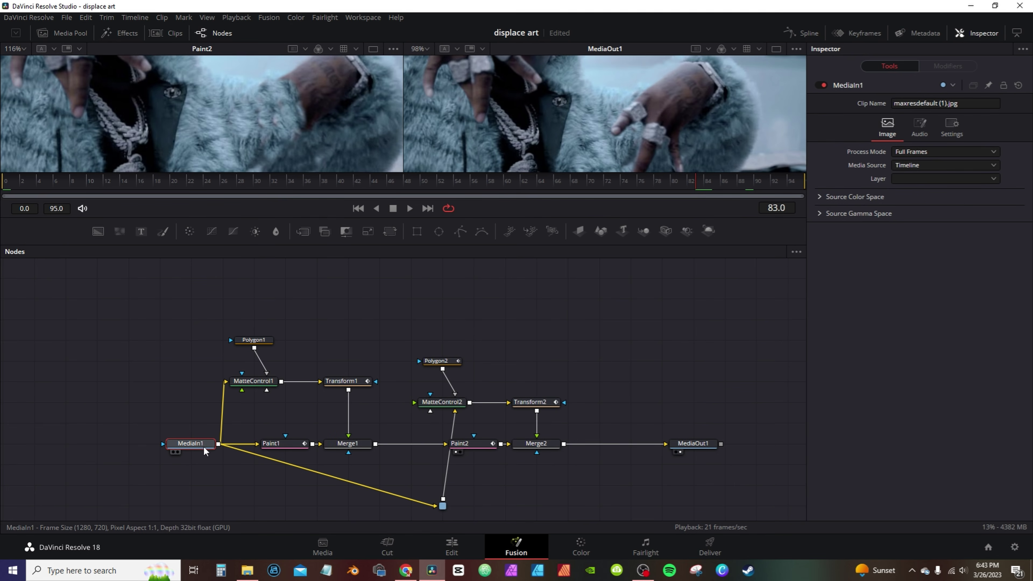
Step: Add an inverted Polygon mask to MediaIn1 and trace it closely around the pendant on the chain
click(460, 231)
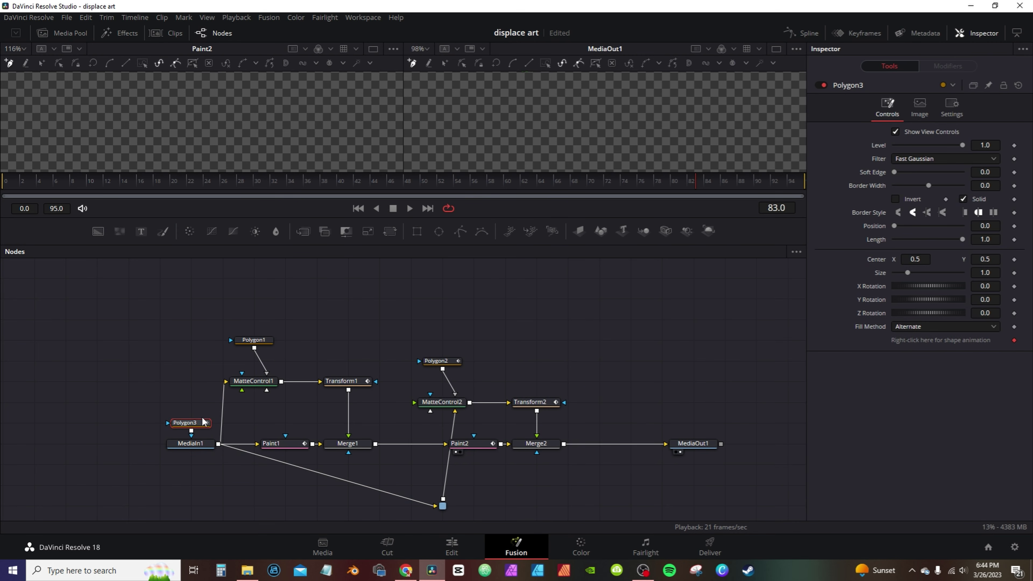
drag(546, 216, 546, 356)
scroll(517, 212, up, 2)
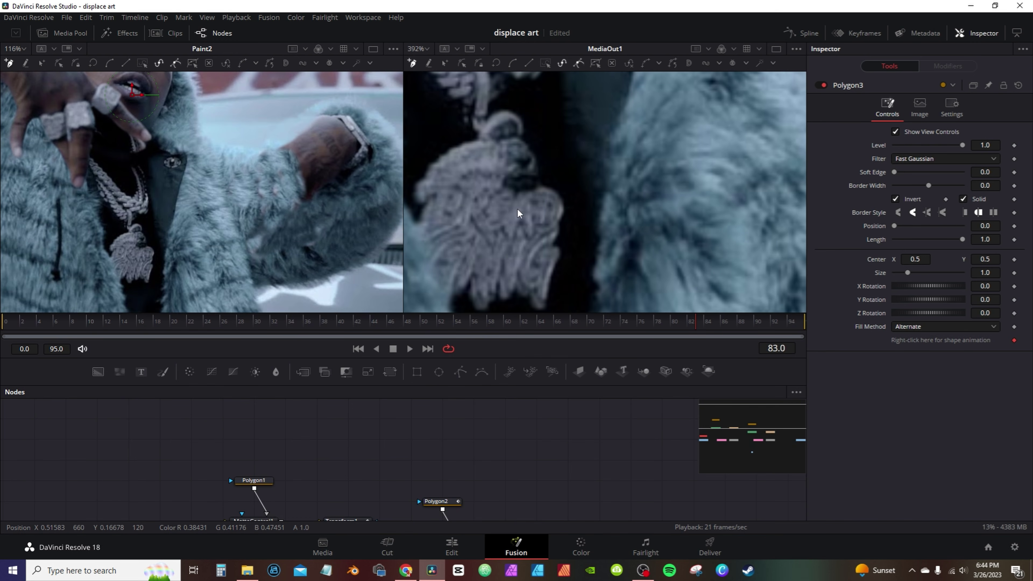
click(475, 118)
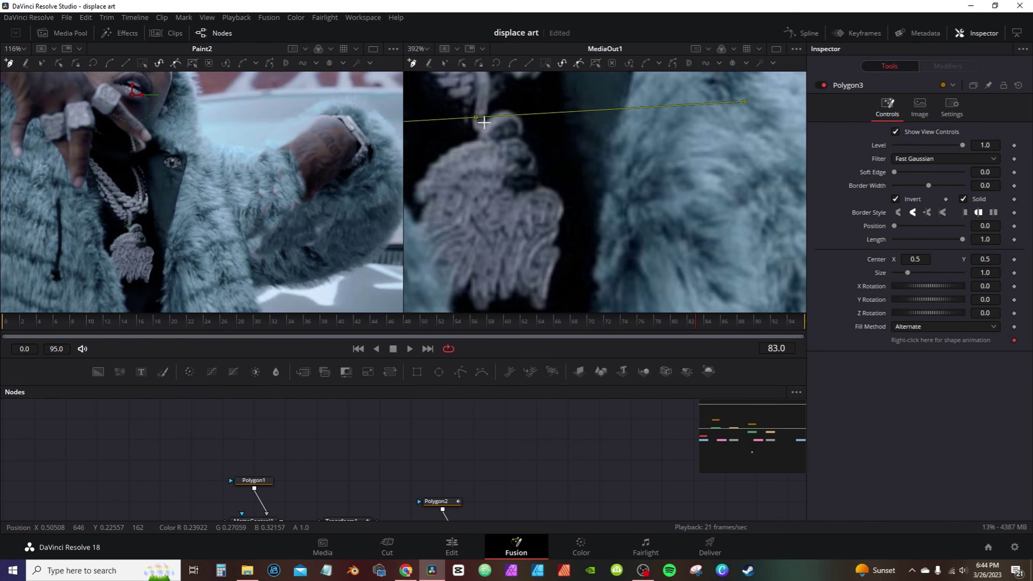
click(483, 124)
click(497, 115)
click(510, 111)
click(521, 121)
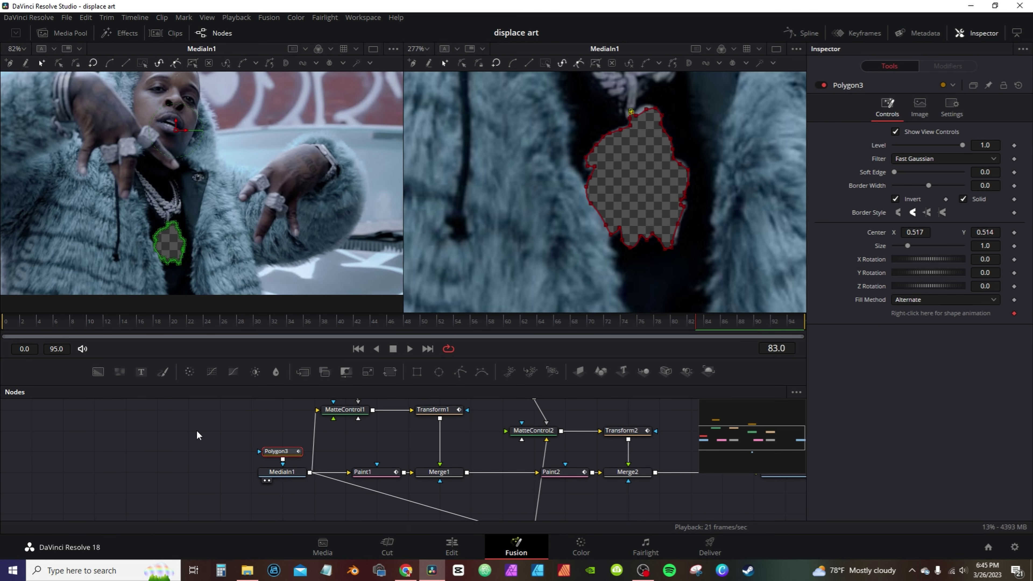
Step: Detach Polygon3 from MediaIn1 and place it in the free space beyond Transform2
drag(284, 454, 191, 454)
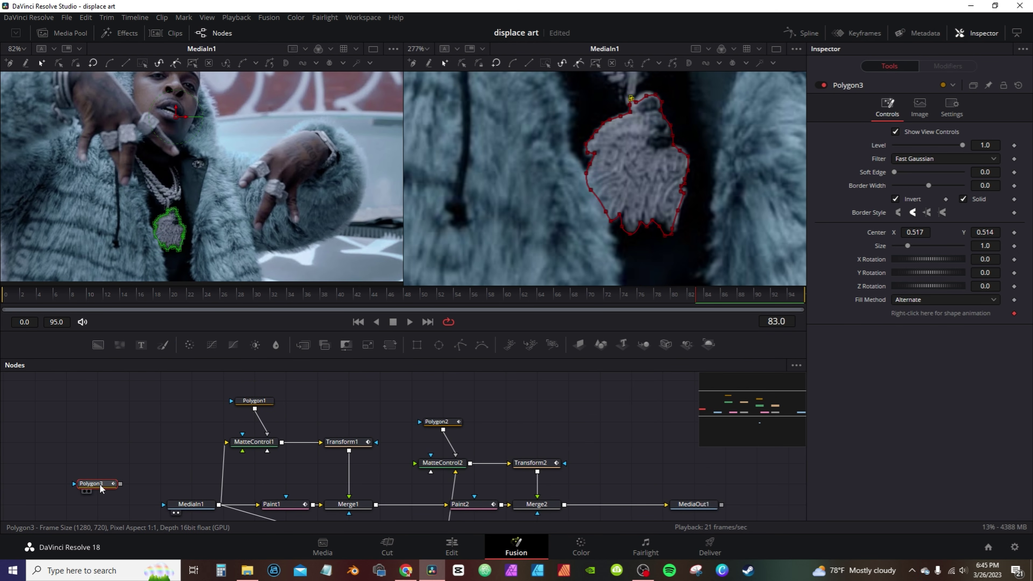
drag(99, 486, 571, 449)
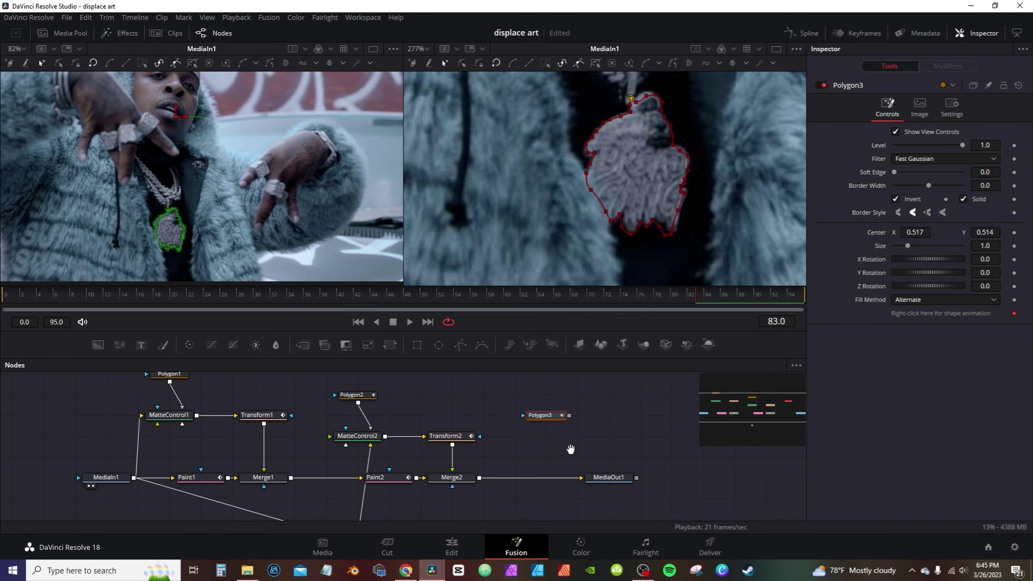
drag(570, 449, 565, 449)
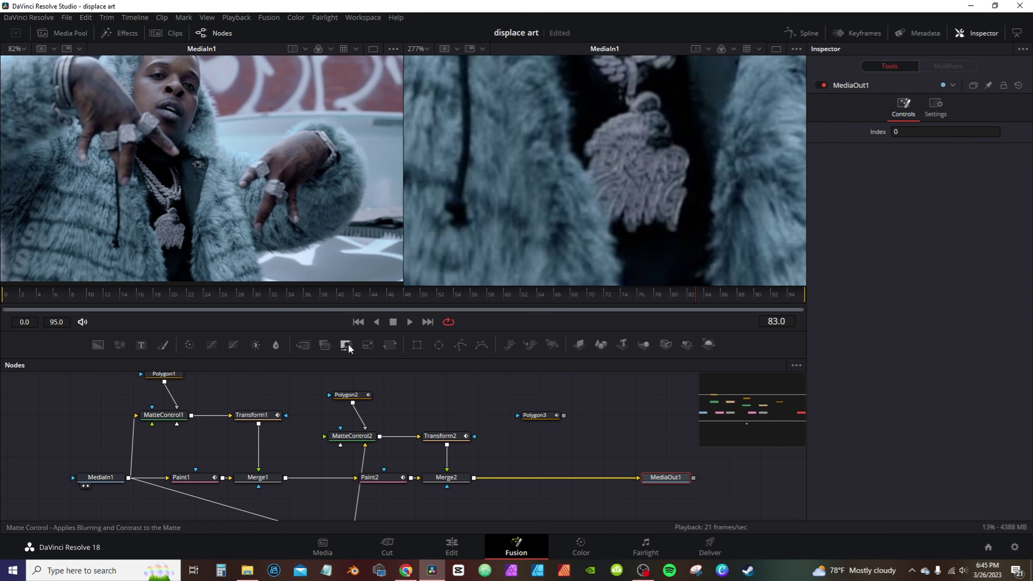
Step: Add a Matte Control node below Polygon3 and connect the pendant mask to it
drag(347, 345, 536, 438)
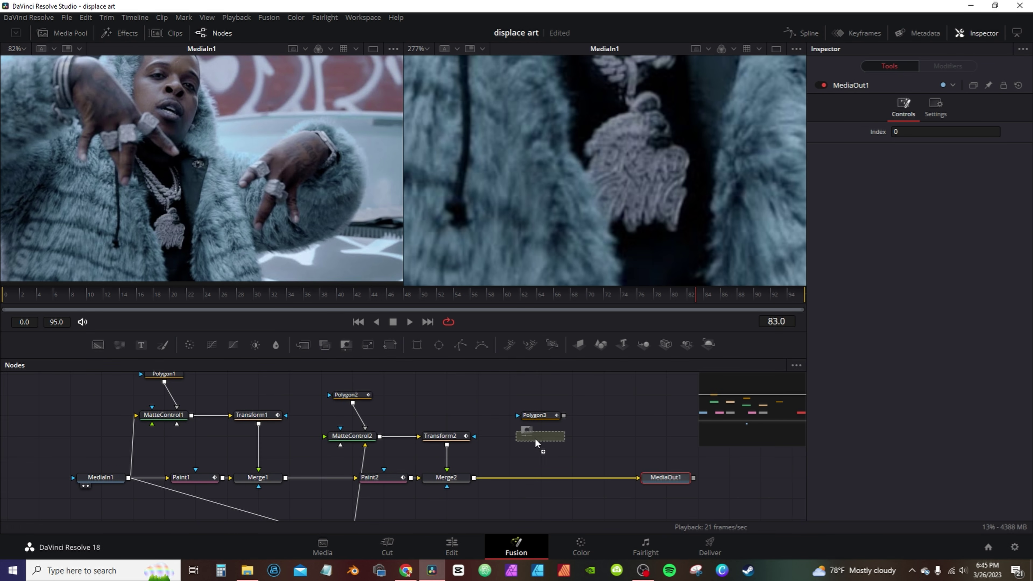
drag(536, 438, 536, 438)
drag(564, 415, 540, 436)
click(592, 468)
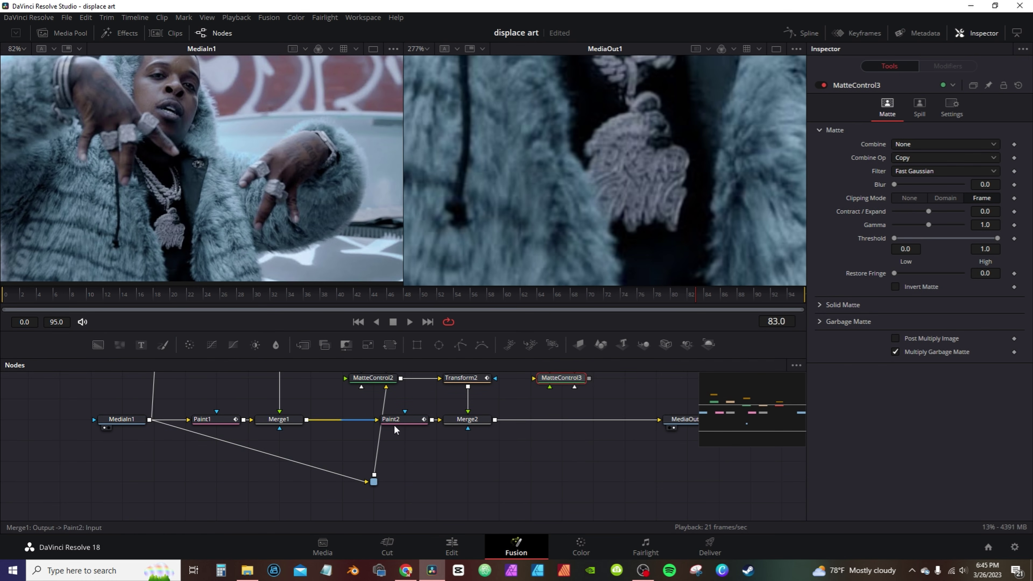
Step: Connect the MediaIn1 pipe router to MatteControl3's background input and route the connection below the chain through a second router
drag(373, 477, 534, 378)
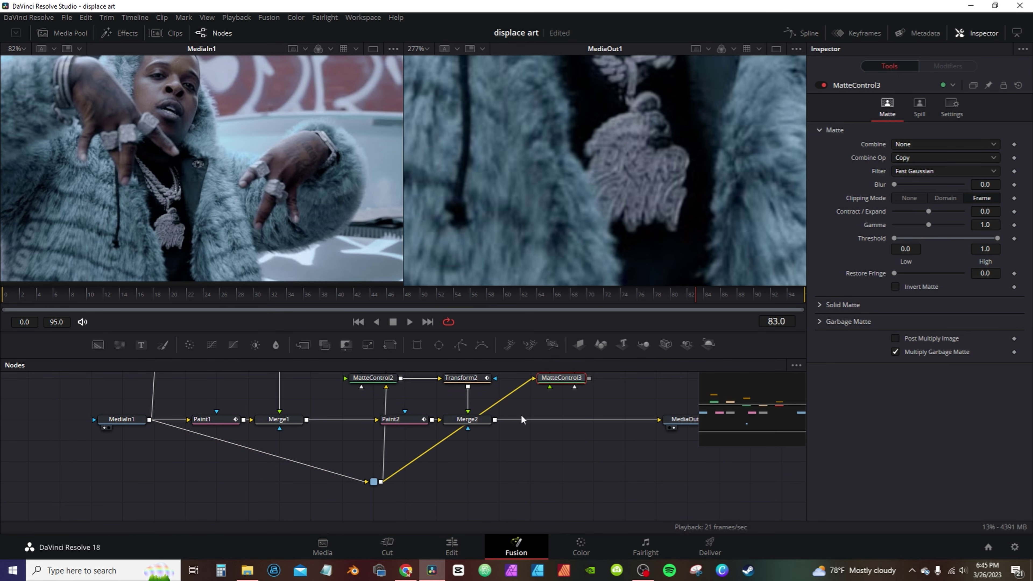
alt+click(457, 429)
drag(456, 430, 582, 494)
drag(582, 494, 586, 482)
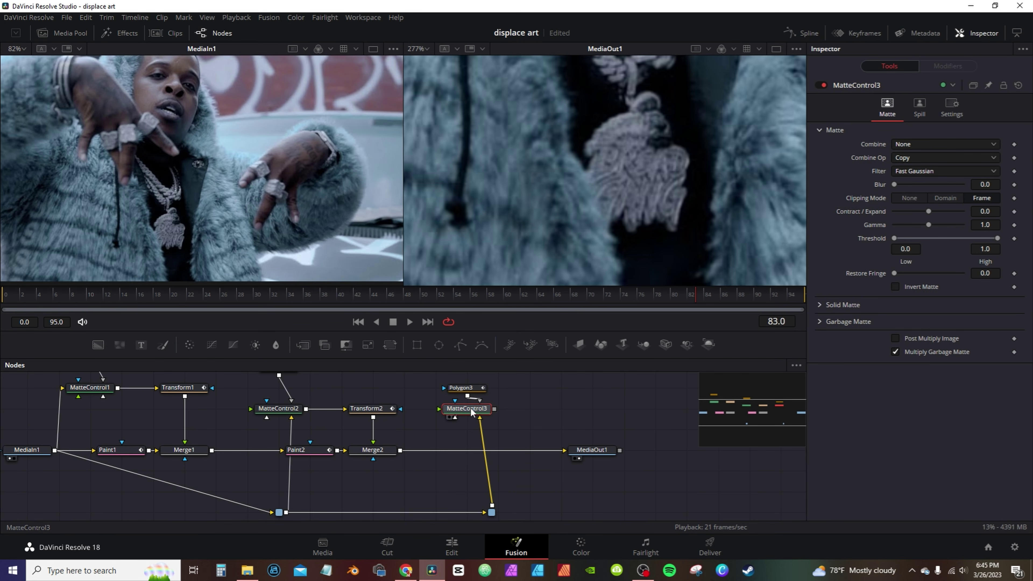
Step: Add a Transform after MatteControl3 and merge it over Merge2's output
click(394, 349)
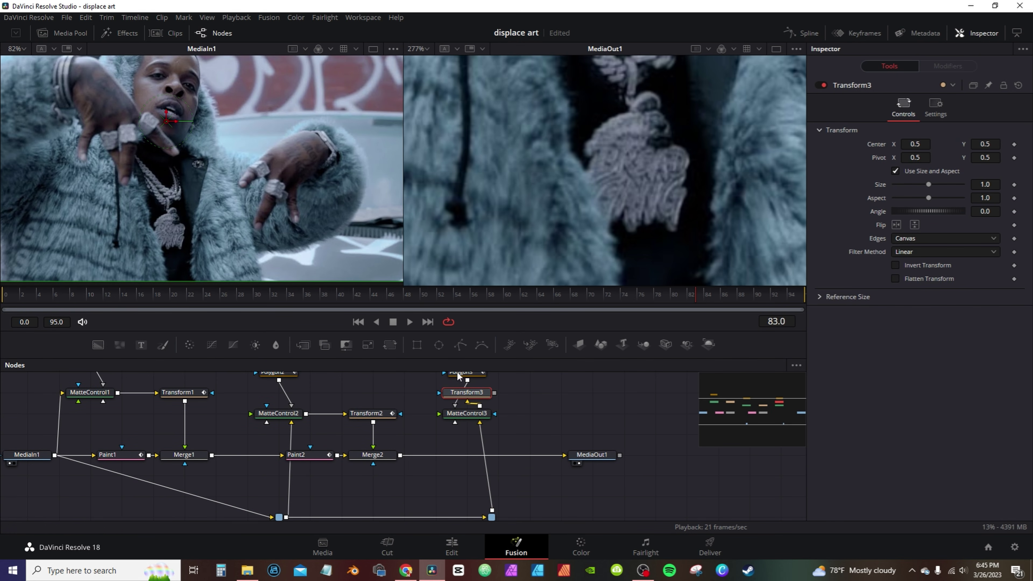
drag(588, 414, 400, 456)
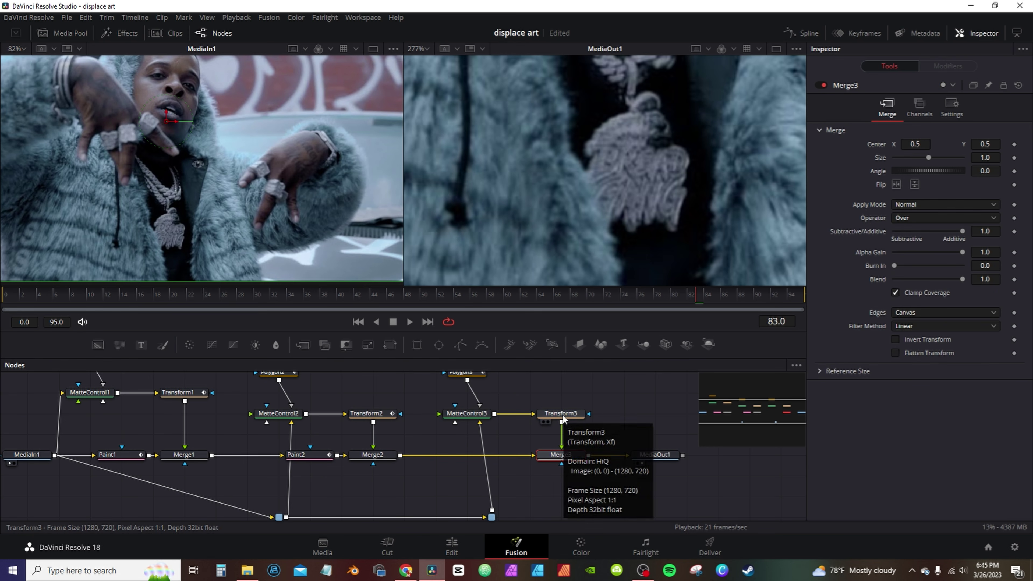
Step: Keyframe Transform3's angle to swing from 0 at frame 0 to 10 at frame 24
click(562, 414)
drag(993, 161, 881, 161)
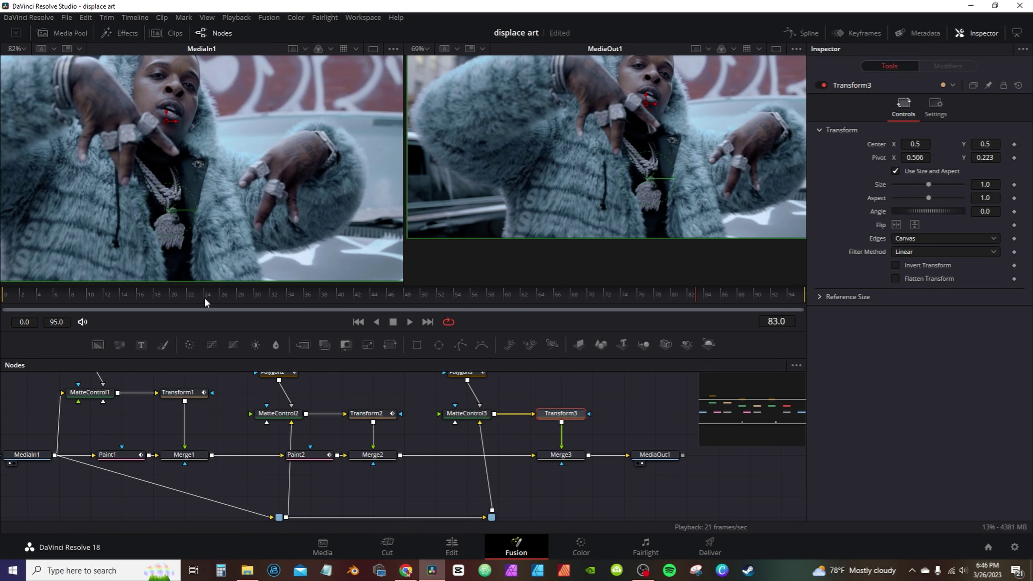
click(204, 297)
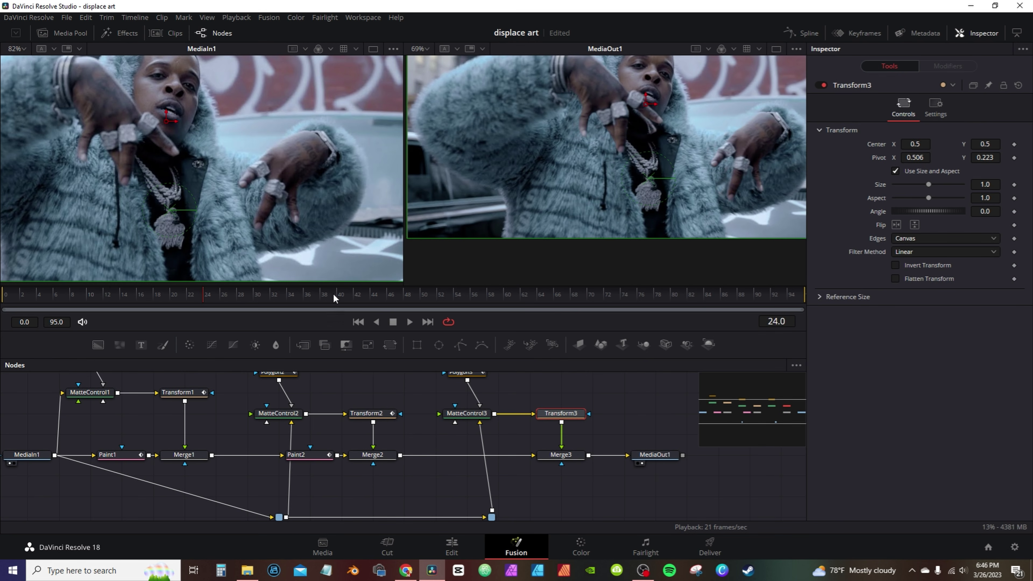
click(1014, 212)
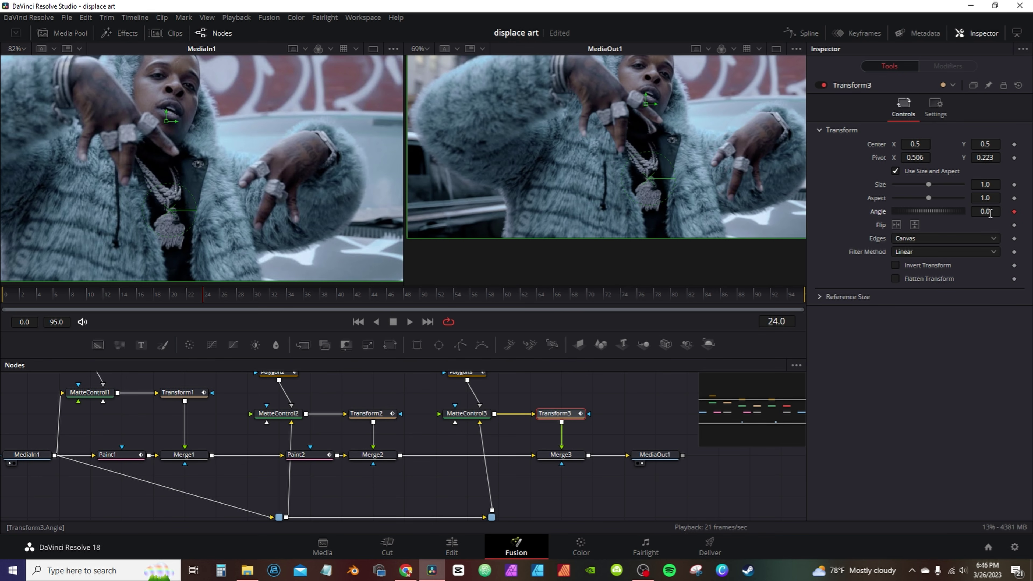
drag(987, 213, 1010, 212)
click(9, 298)
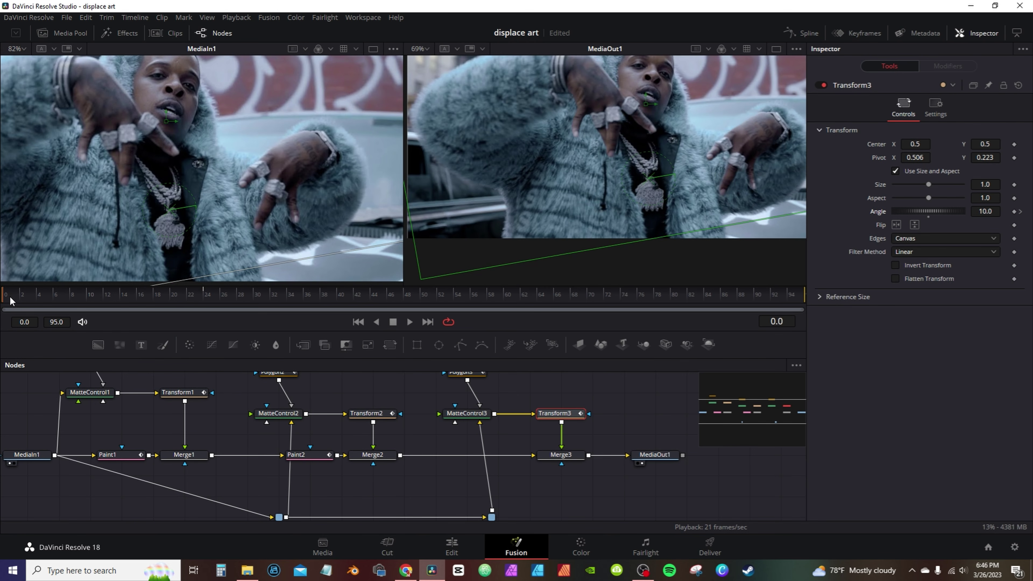
double_click(928, 215)
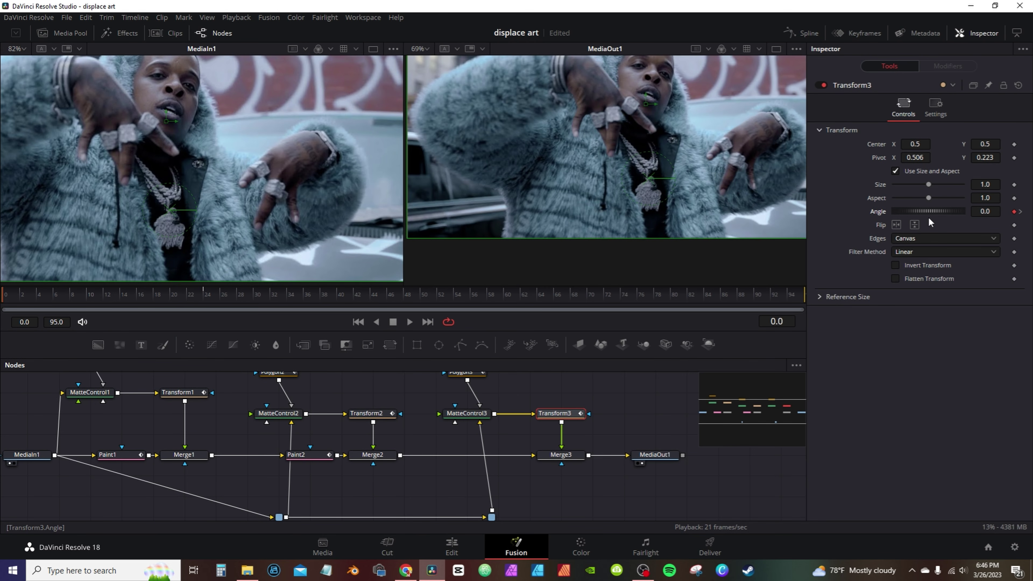
Step: Insert a Paint node between Merge2 and Merge3 and show it in a viewer
click(561, 456)
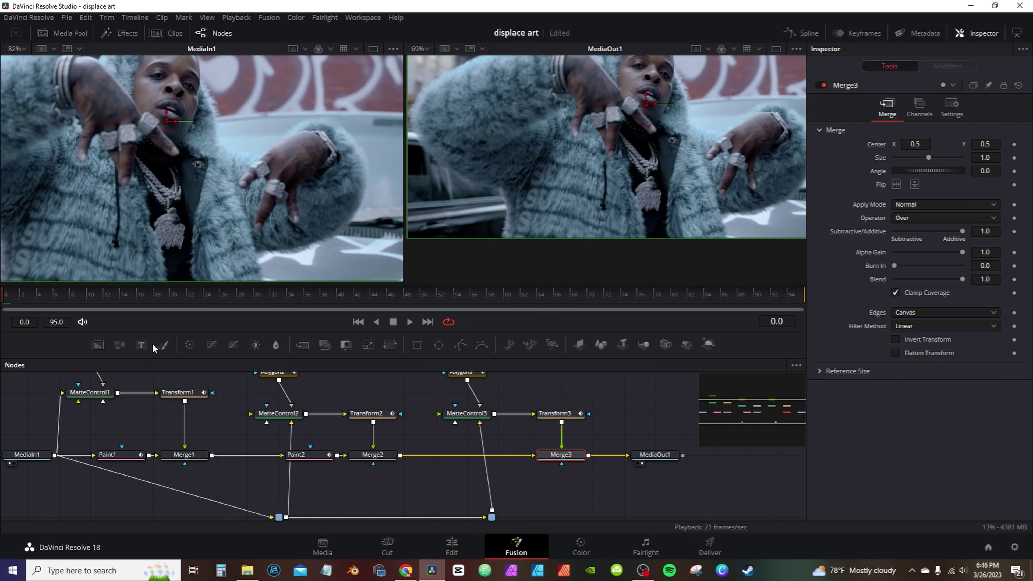
mouse_move(165, 344)
mouse_down()
mouse_move(493, 450)
mouse_move(486, 459)
mouse_move(512, 442)
mouse_move(520, 457)
mouse_up()
click(480, 463)
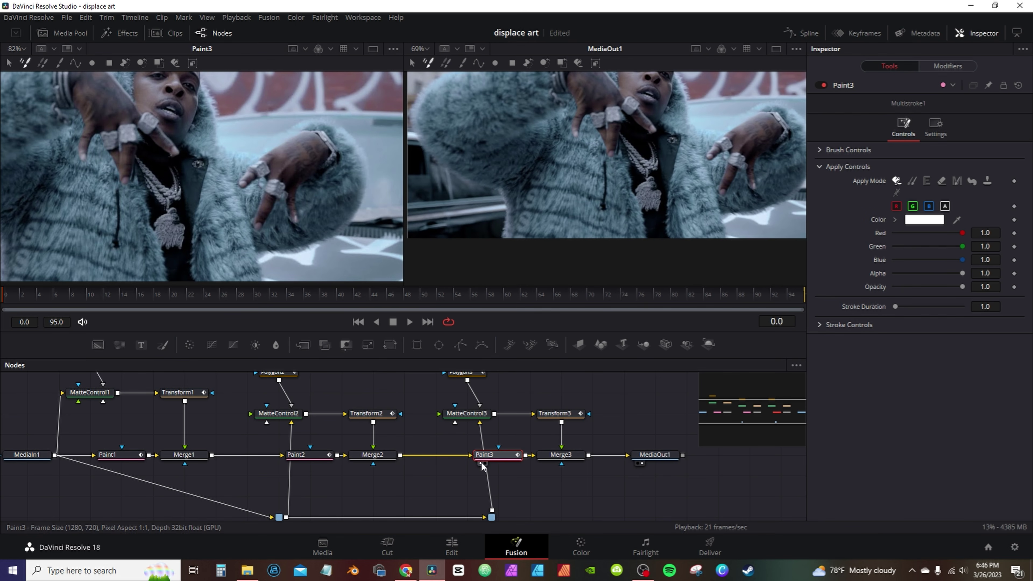
Step: Choose the Stroke tool for Paint3 in Clone apply mode and raise the brush softness to 1.292
click(43, 63)
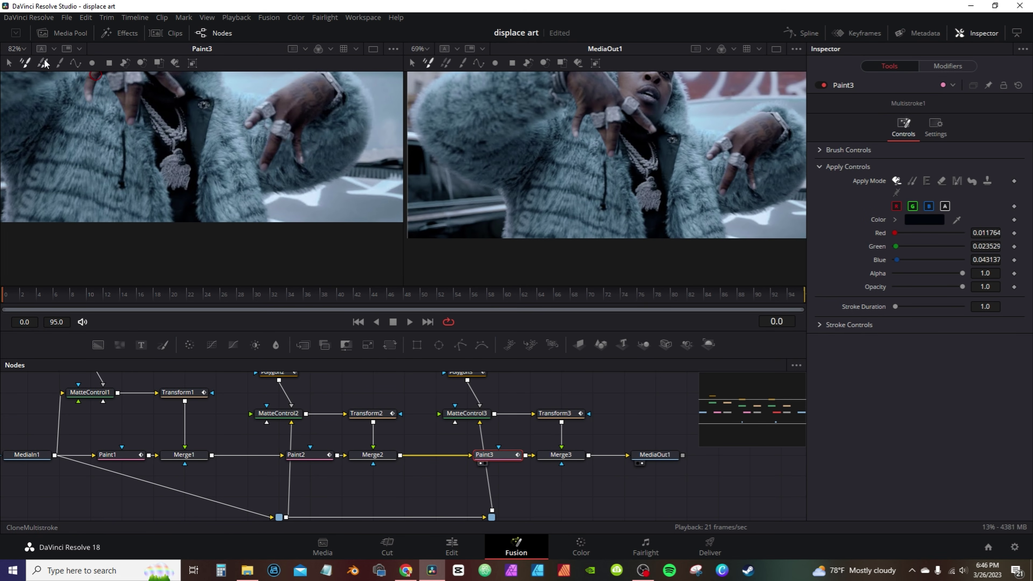
click(59, 63)
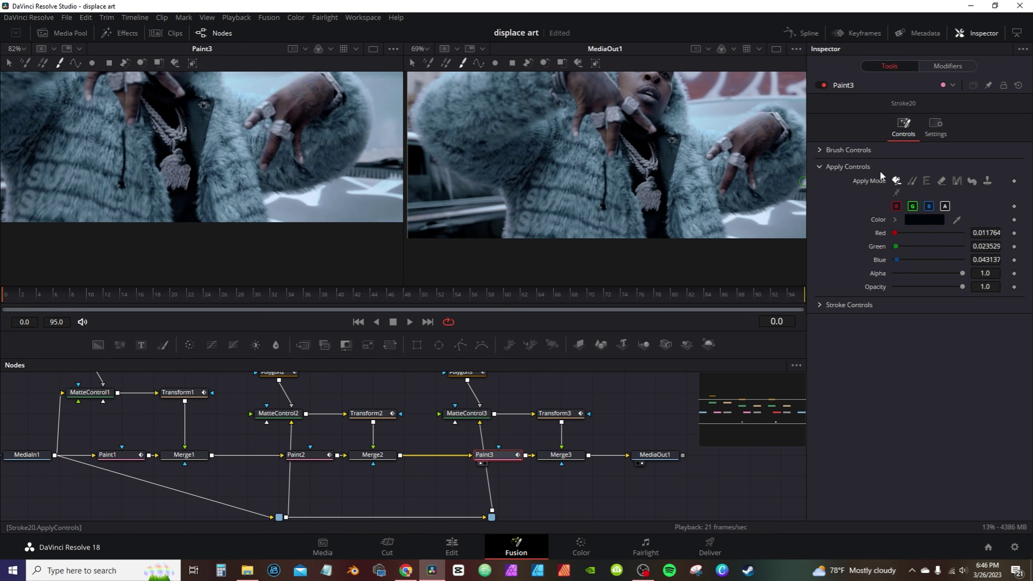
click(912, 182)
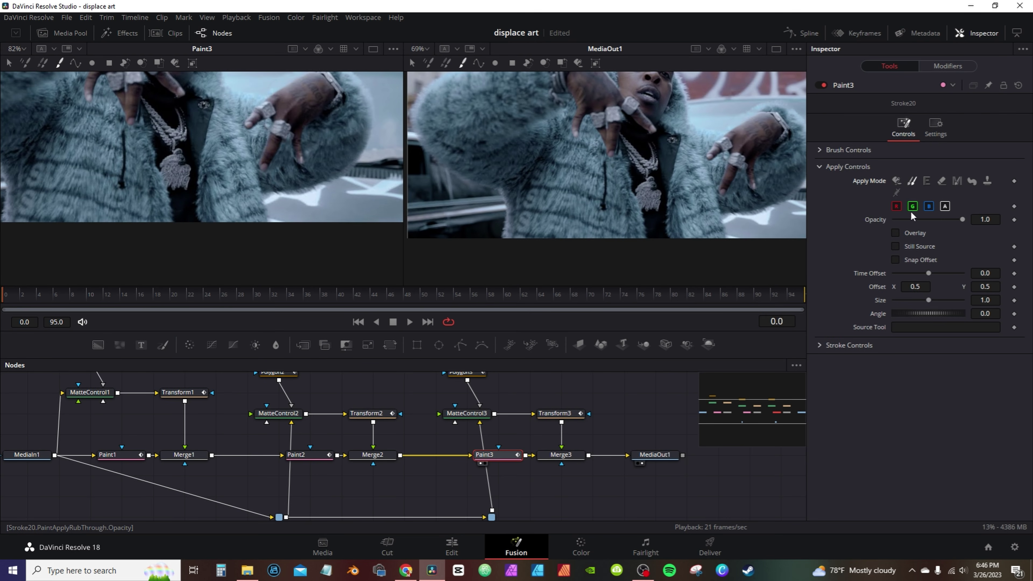
drag(933, 206, 939, 205)
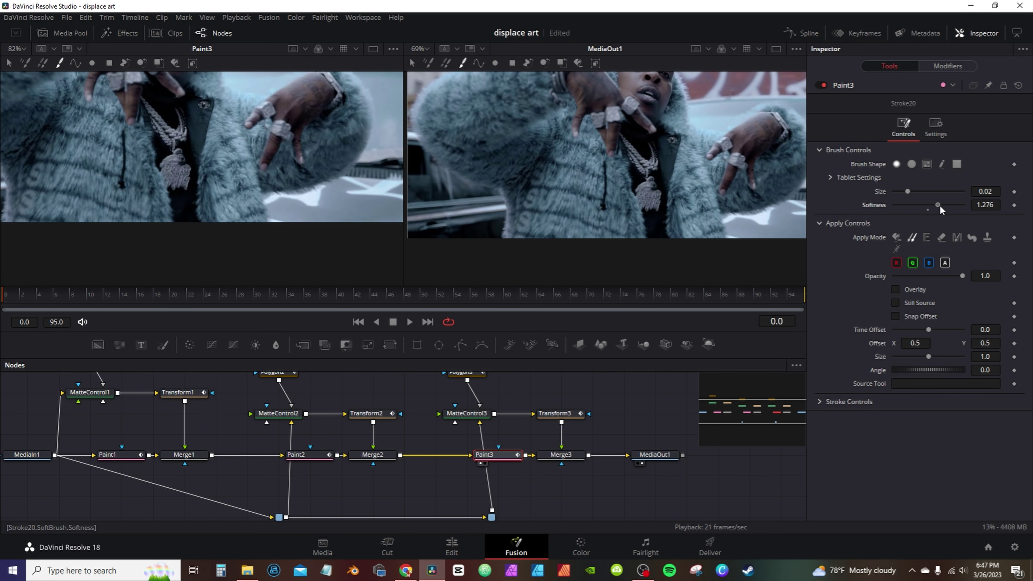
Step: Set the brush size to 0.011 and clone dark shirt texture over the original pendant
scroll(215, 192, up, 5)
drag(214, 191, 300, 173)
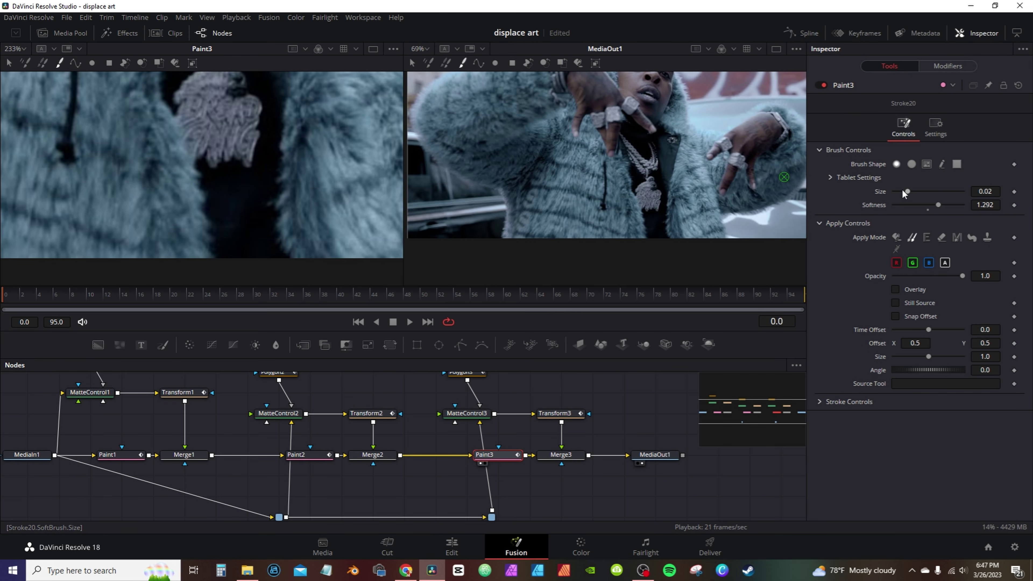
drag(903, 191, 900, 190)
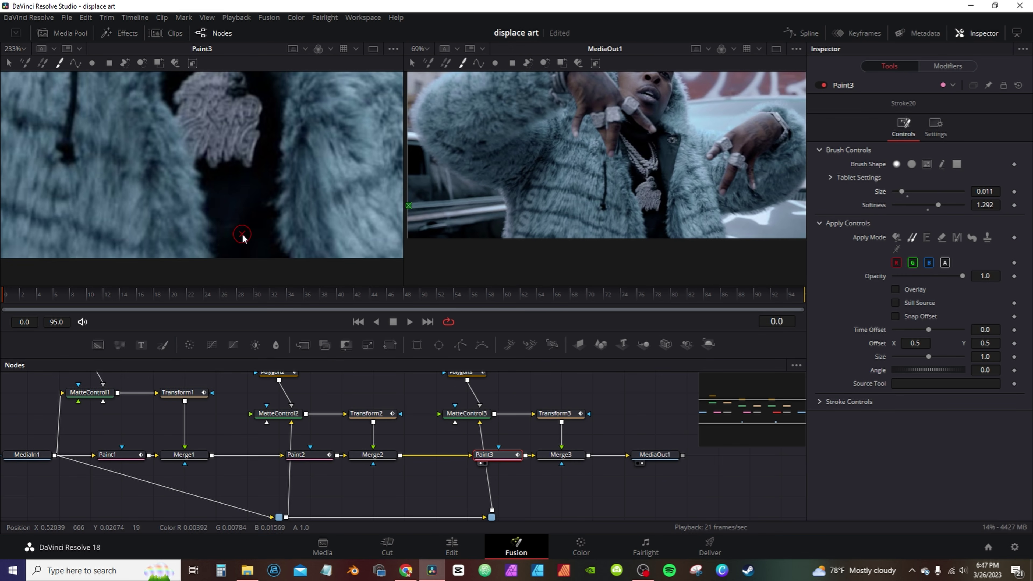
mouse_move(247, 223)
mouse_down()
mouse_move(244, 134)
mouse_move(261, 122)
mouse_move(240, 118)
mouse_move(249, 110)
mouse_up()
Step: Smooth all keyframes on Transform3's angle curve in the spline editor and repeat the curve as a ping-pong
click(556, 413)
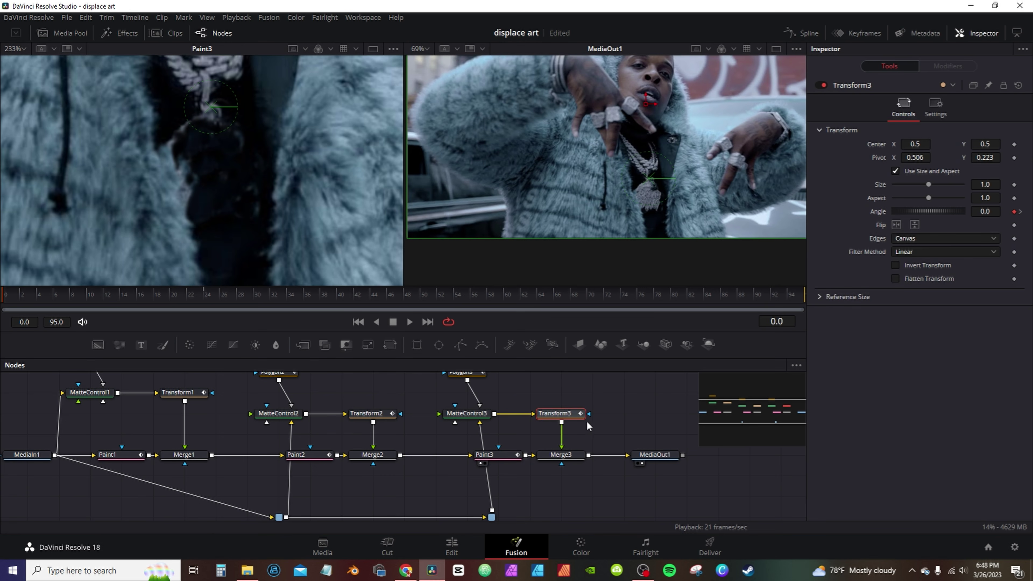
click(804, 34)
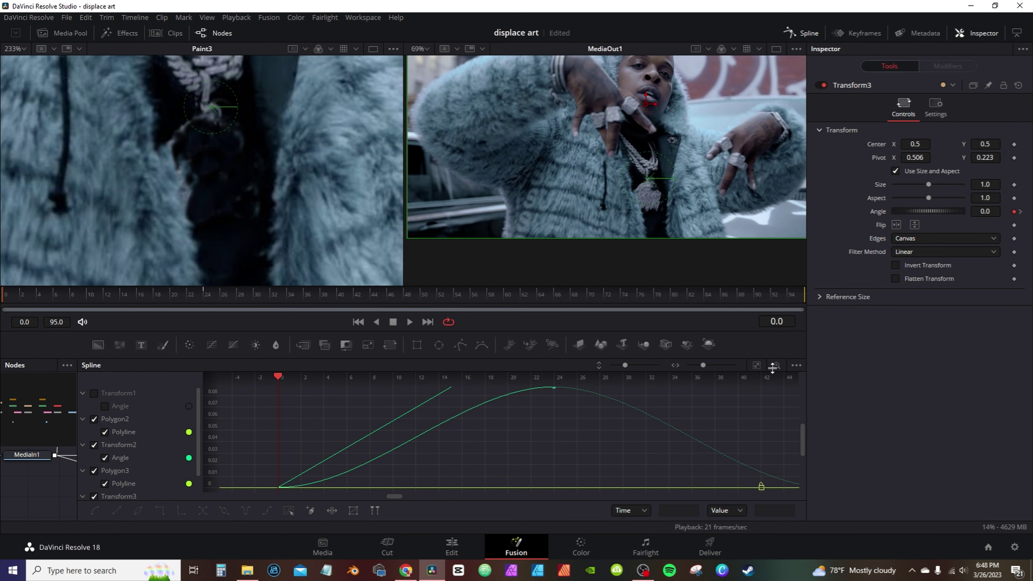
click(806, 34)
click(808, 34)
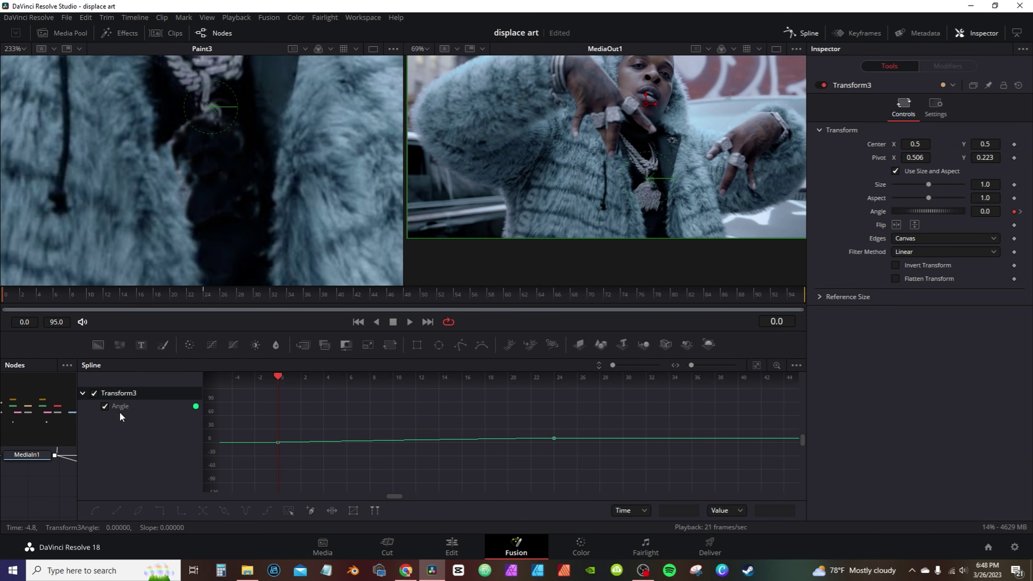
click(756, 366)
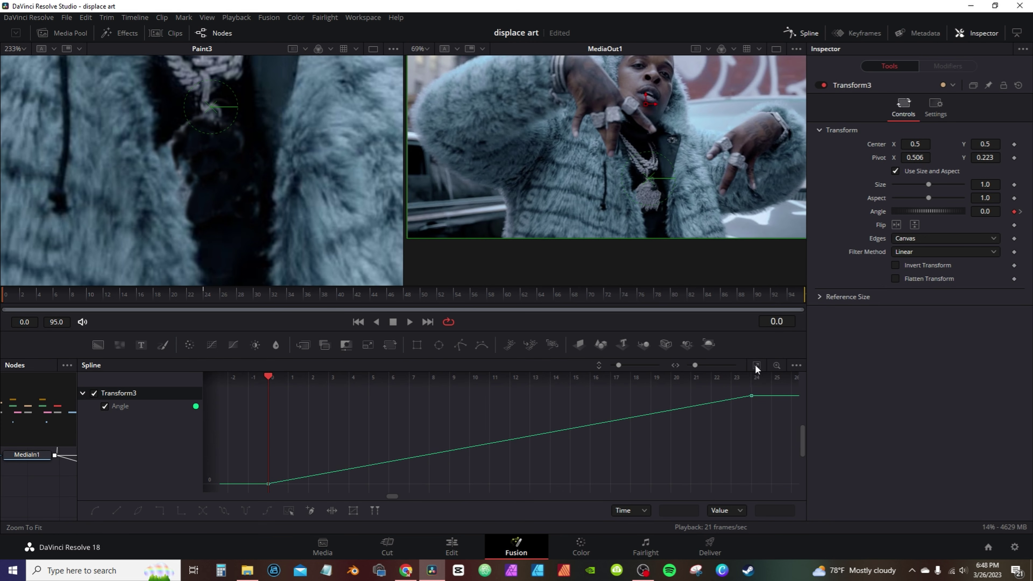
click(289, 511)
key(shift+s)
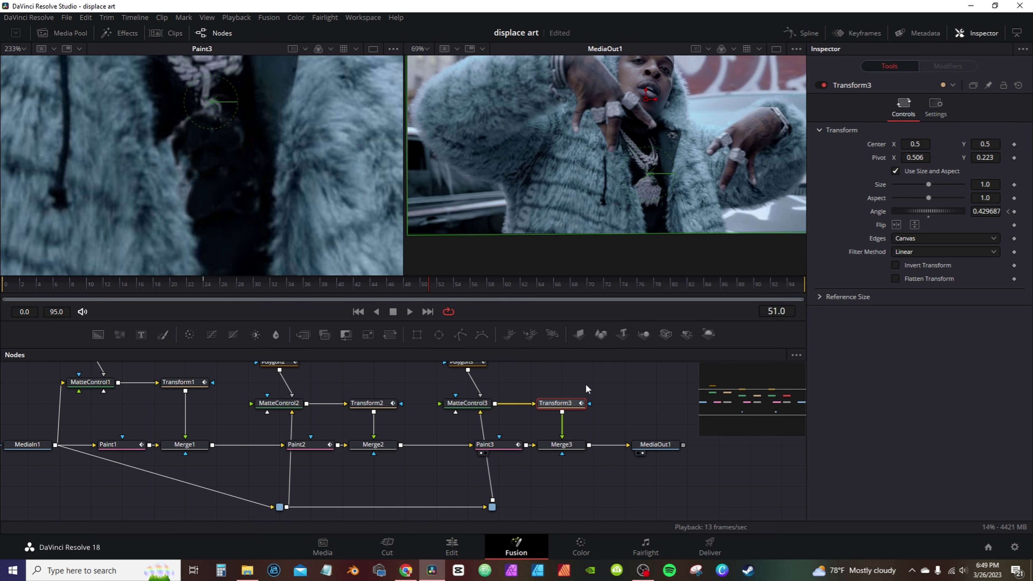
Step: Add a Drop Shadow after Transform1 and place the node just above Merge1
click(189, 383)
key(shift+space)
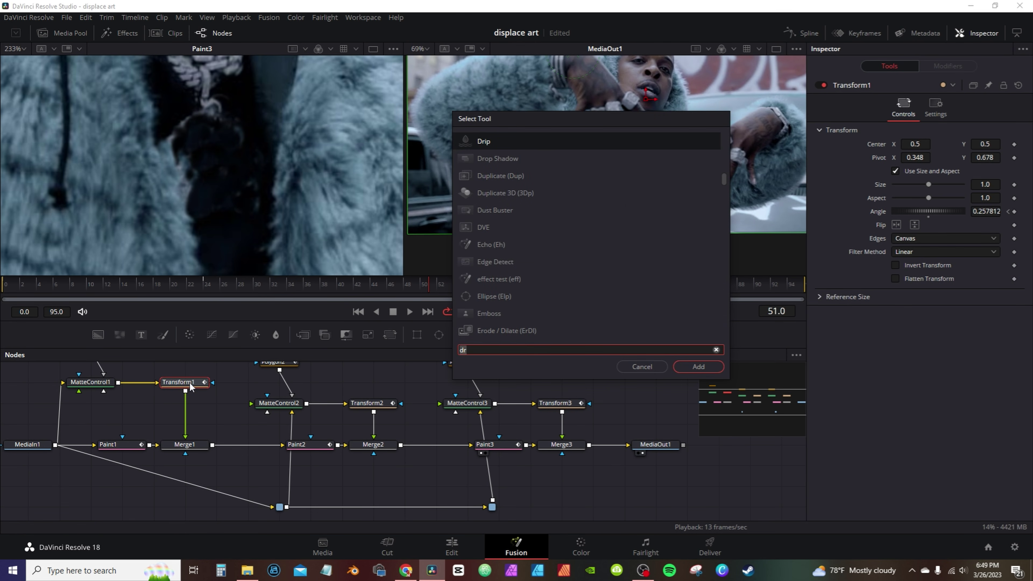
text(drop)
key(Return)
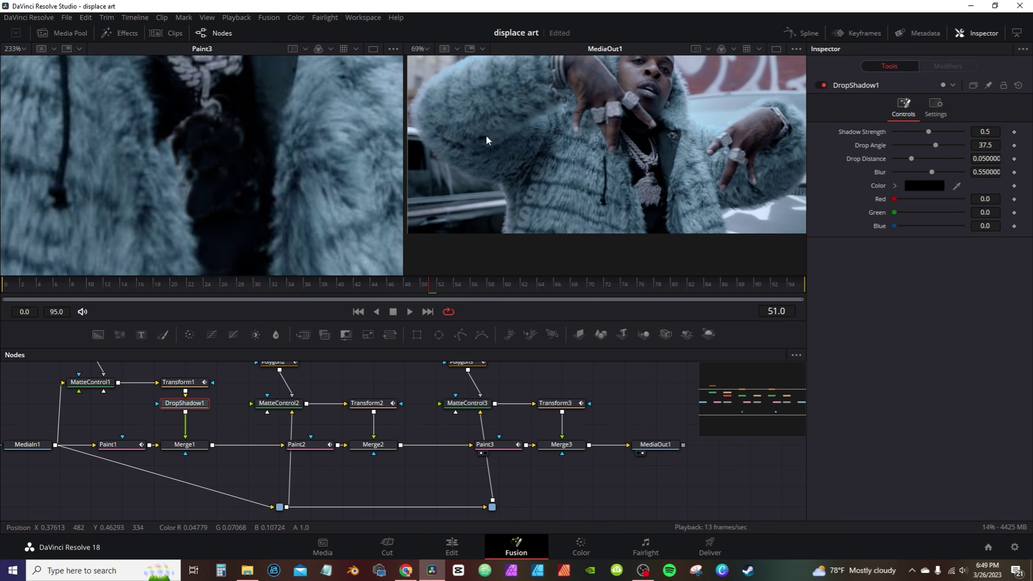
mouse_move(185, 403)
mouse_down()
mouse_move(216, 402)
mouse_move(189, 422)
mouse_up()
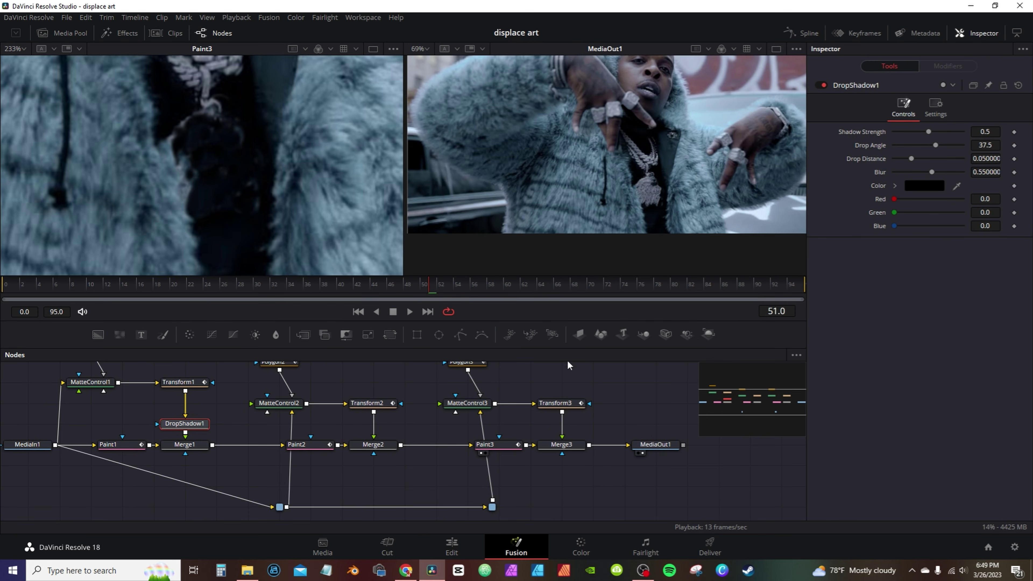
Step: Add a Drop Shadow between Transform2 and Merge2
drag(567, 363, 563, 382)
click(383, 426)
key(shift+space)
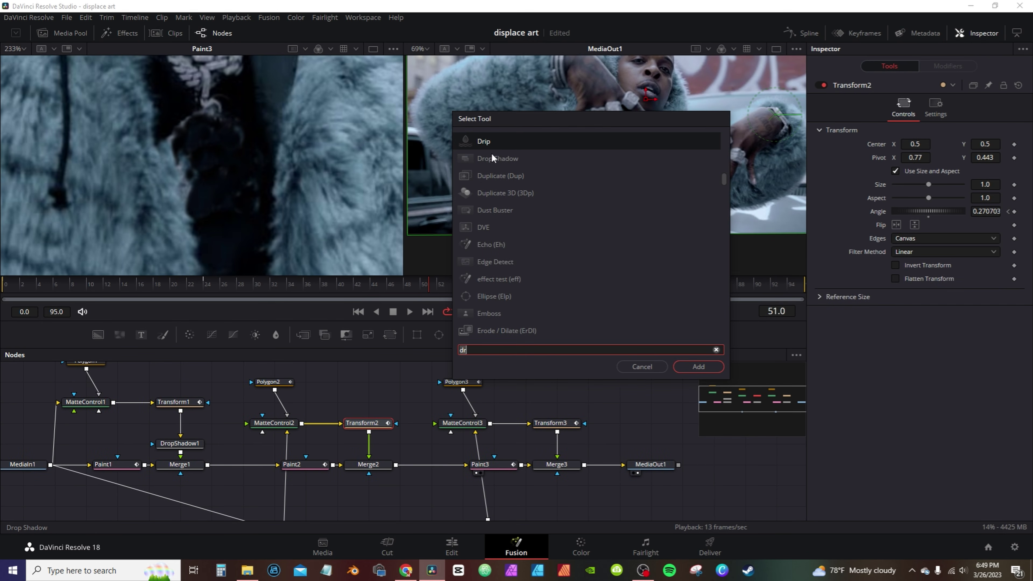
text(drop)
key(Return)
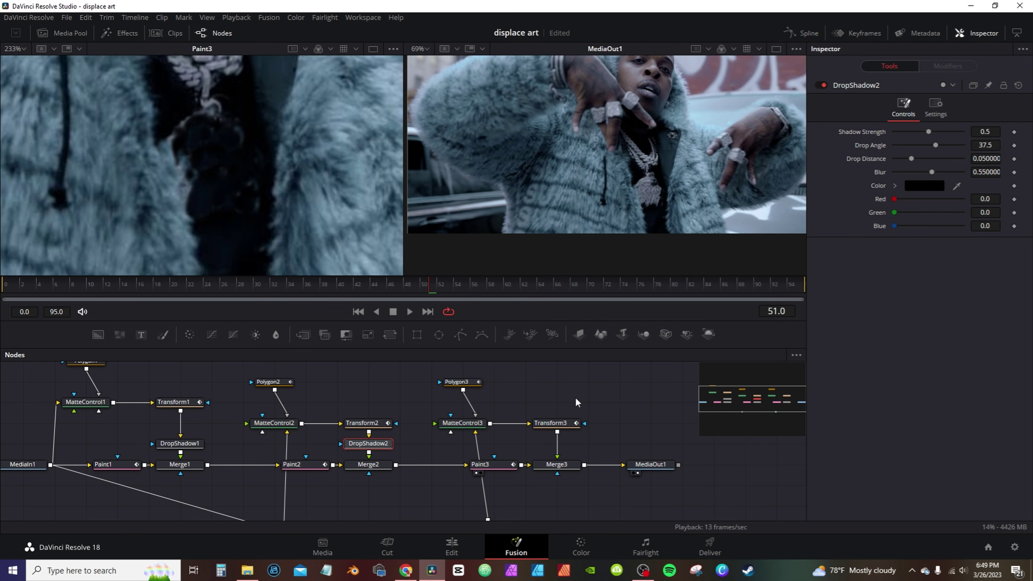
Step: Add a Drop Shadow between Transform3 and Merge3
click(552, 423)
key(shift+space)
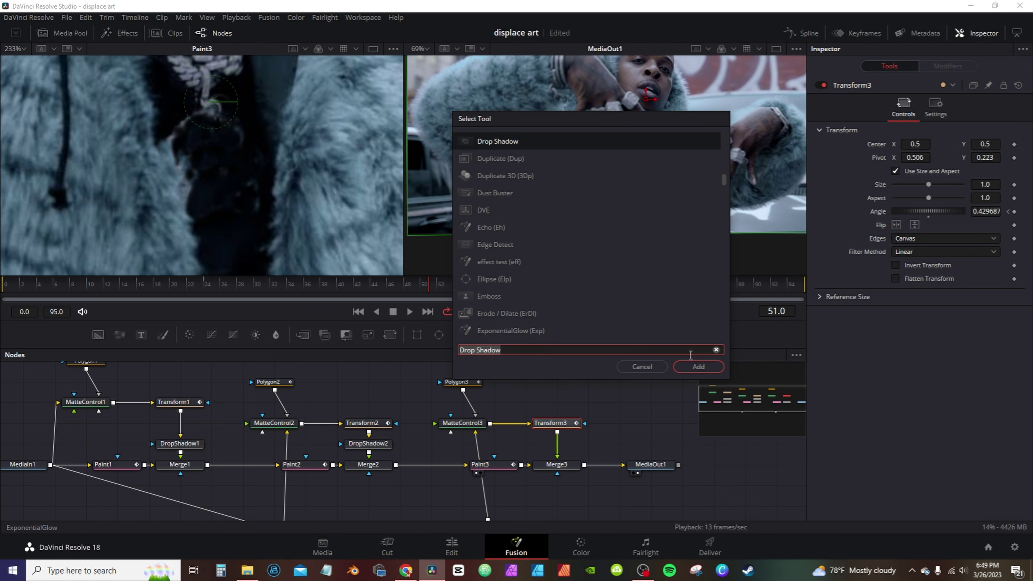
key(Return)
Step: Compare the output with DropShadow2 disabled and enabled
scroll(688, 192, up, 2)
click(384, 445)
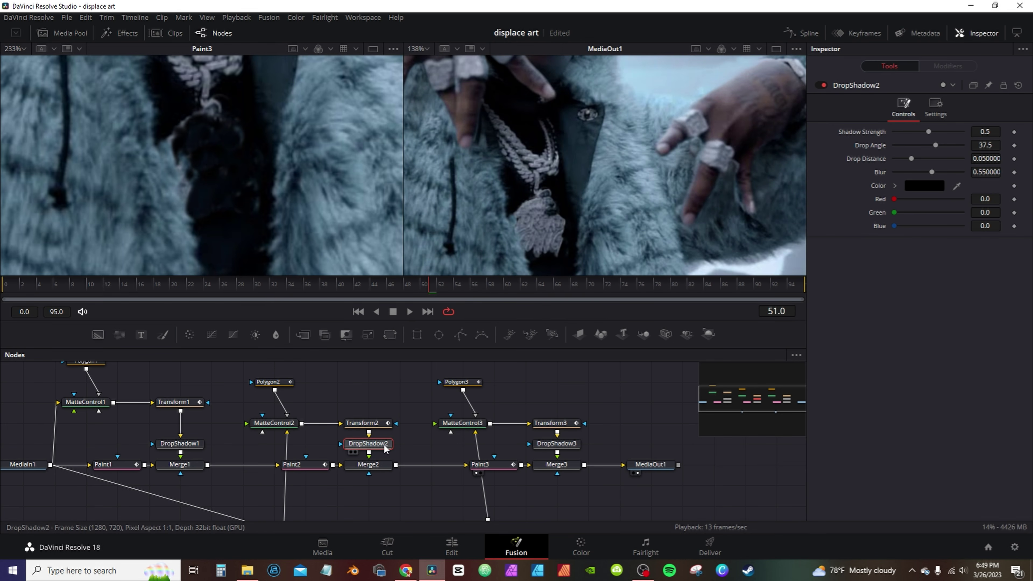
key(ctrl+p)
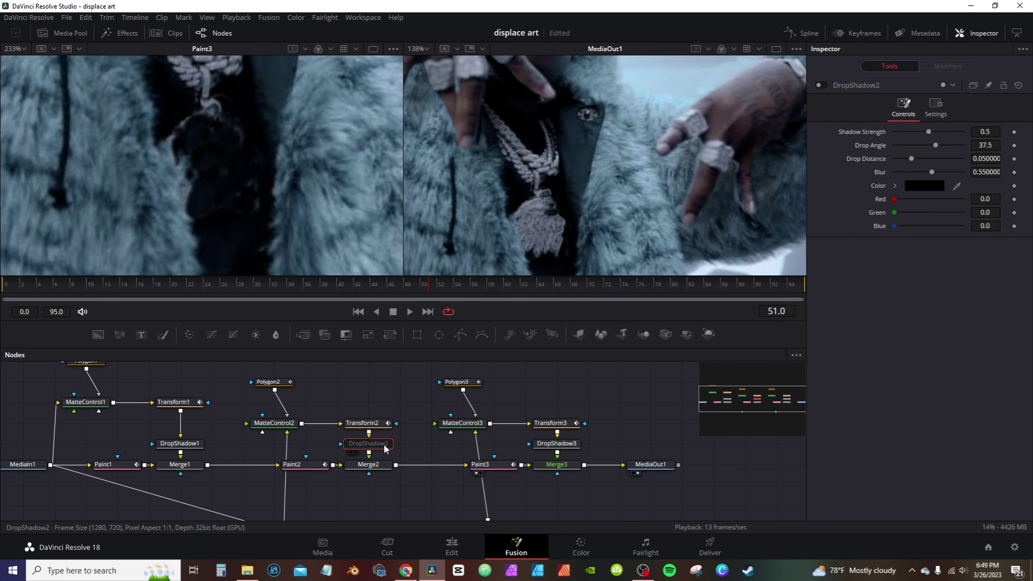
key(ctrl+p)
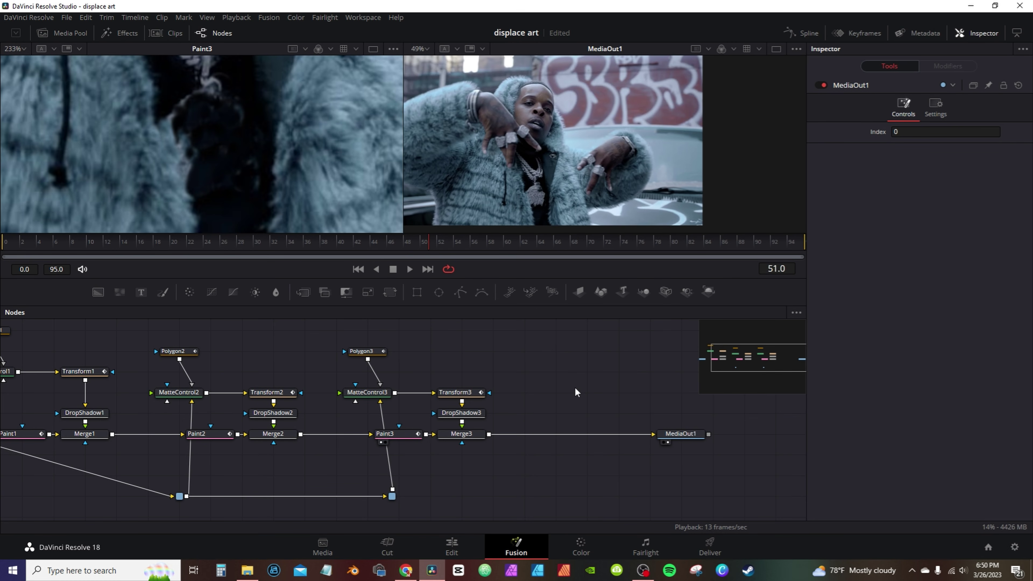
Step: Insert a Color Corrector between Merge3 and MediaOut1 with saturation 0, contrast 1.22 and gain 1.25
click(212, 292)
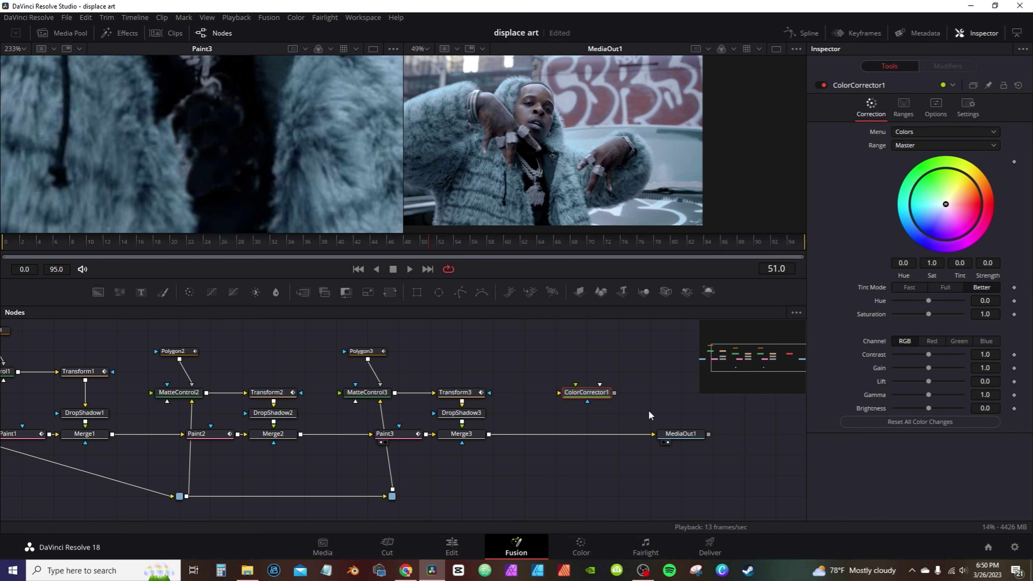
drag(589, 393, 603, 437)
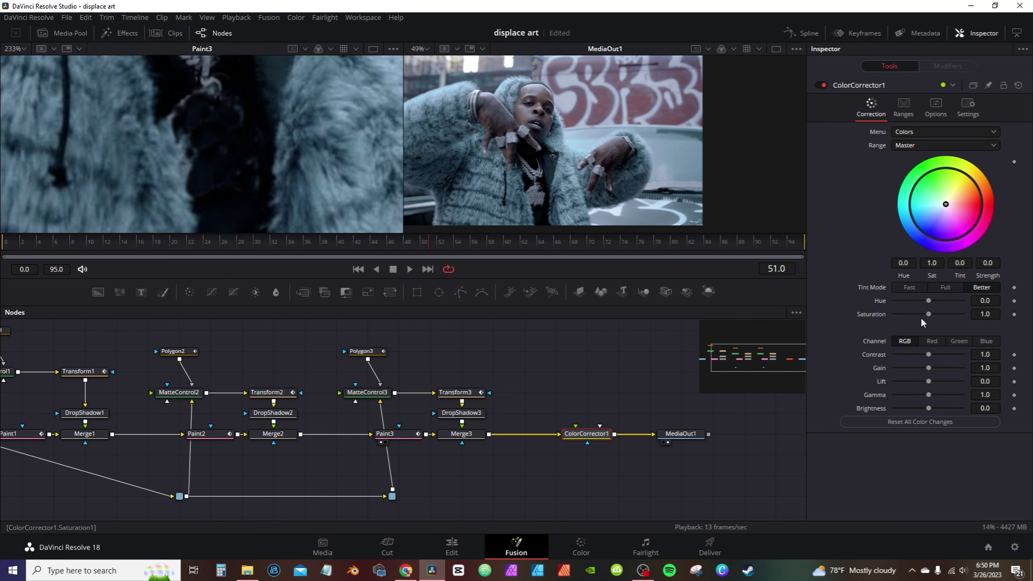
drag(928, 314, 885, 317)
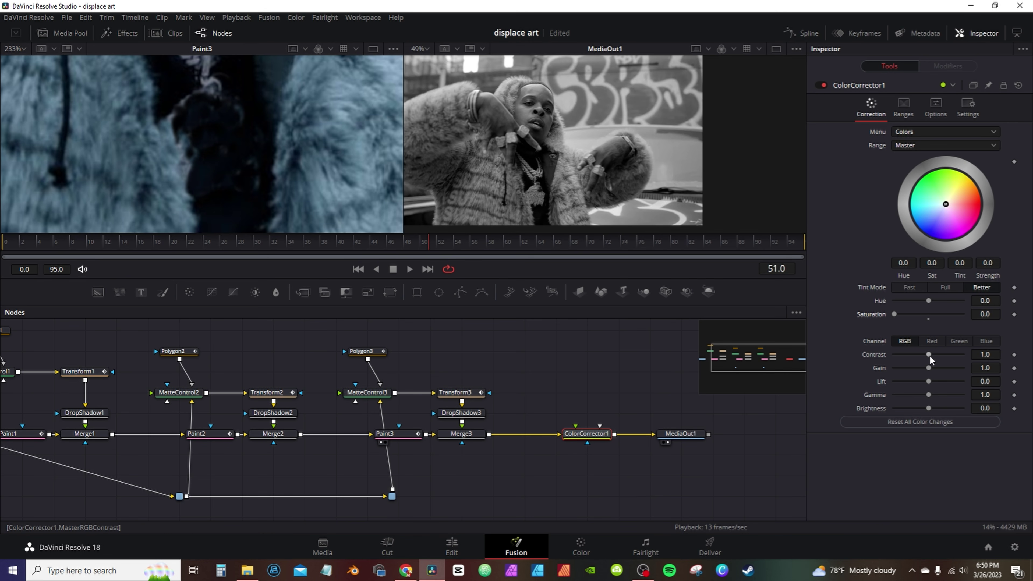
drag(929, 355, 932, 370)
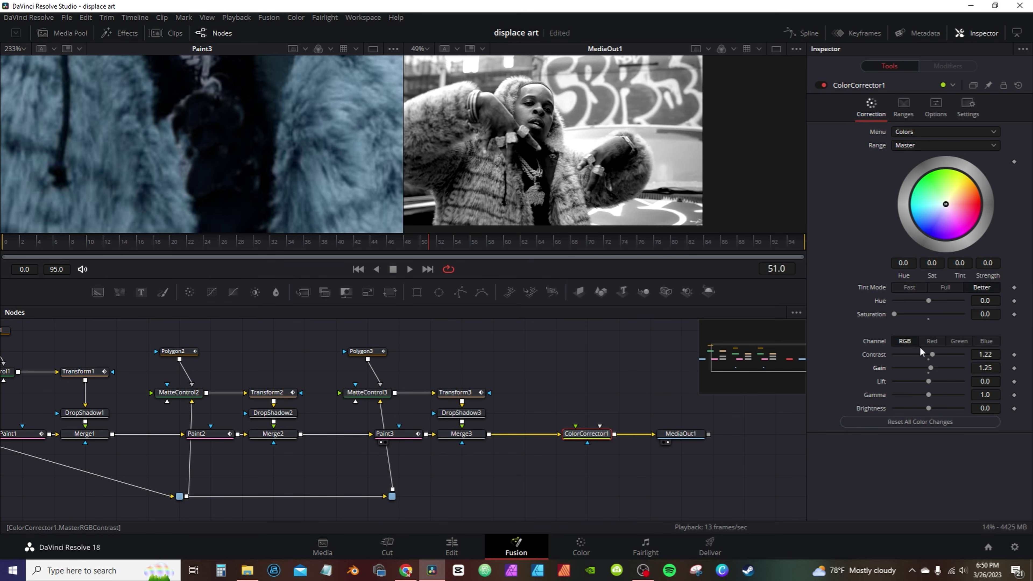